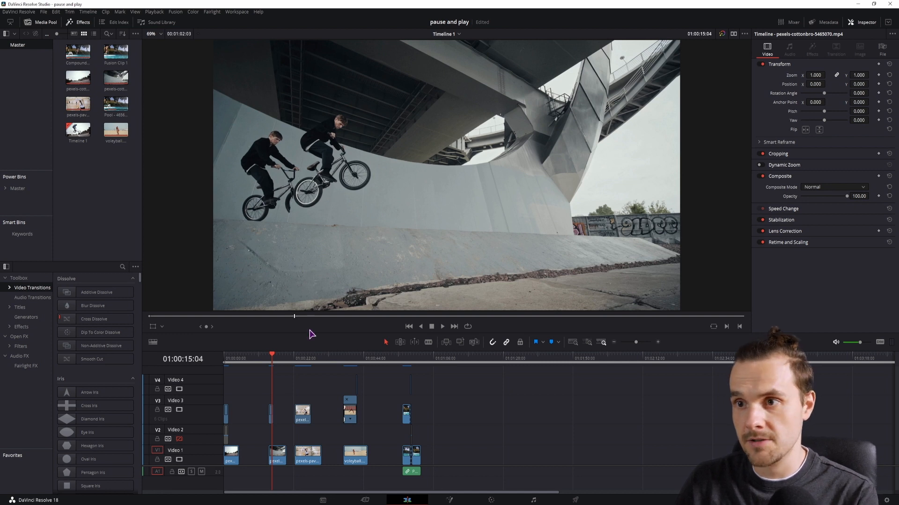
Play back the volleyball and pool clips in the timeline to review their camera movement
left_click(294, 364)
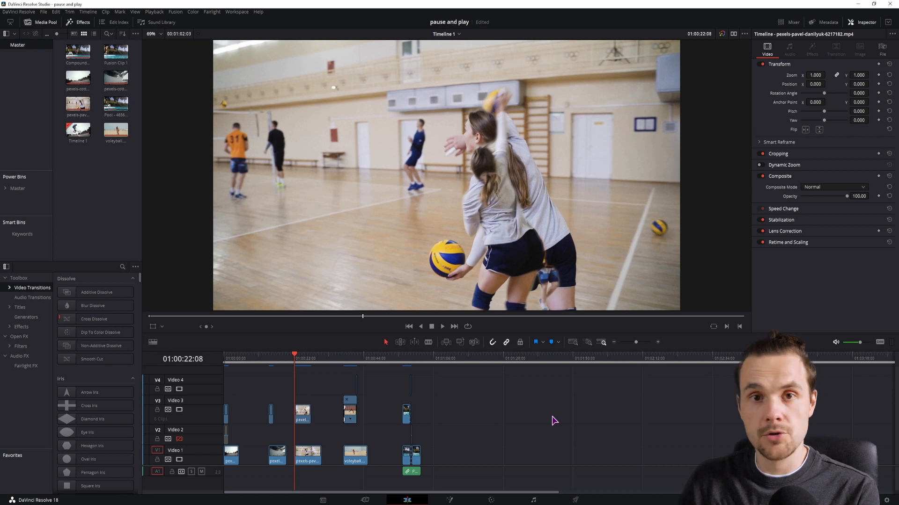
key("space")
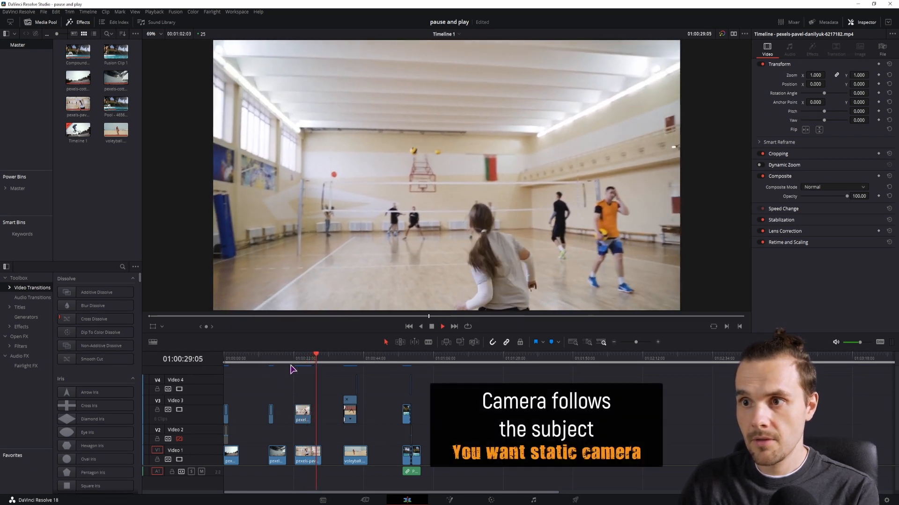
left_click(294, 358)
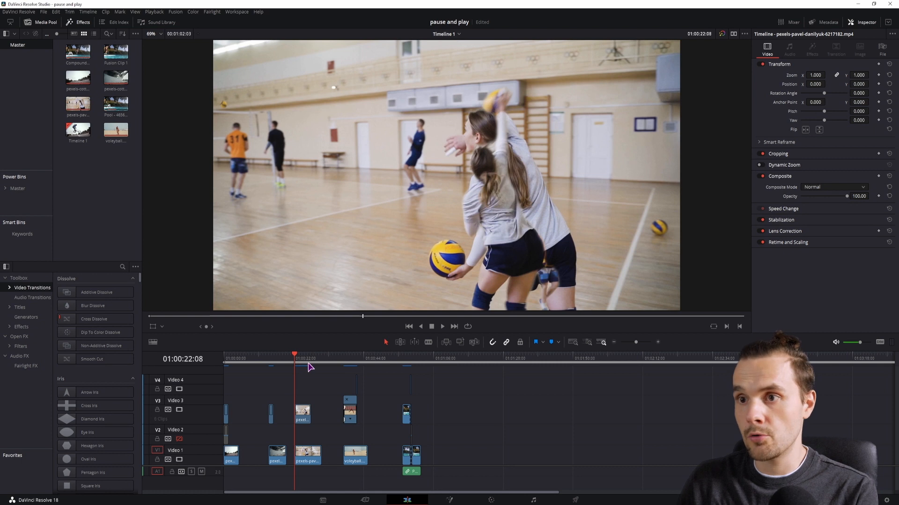
left_click(557, 359)
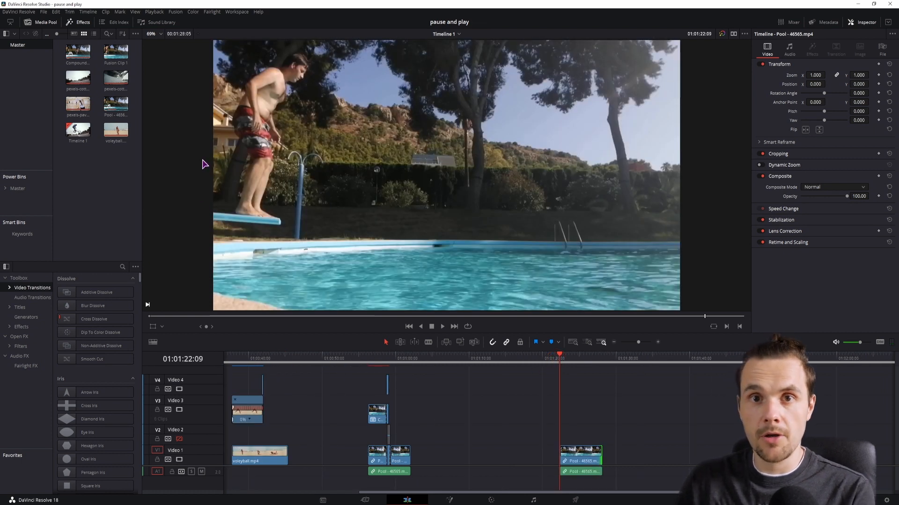
left_click(250, 151)
left_click(662, 163)
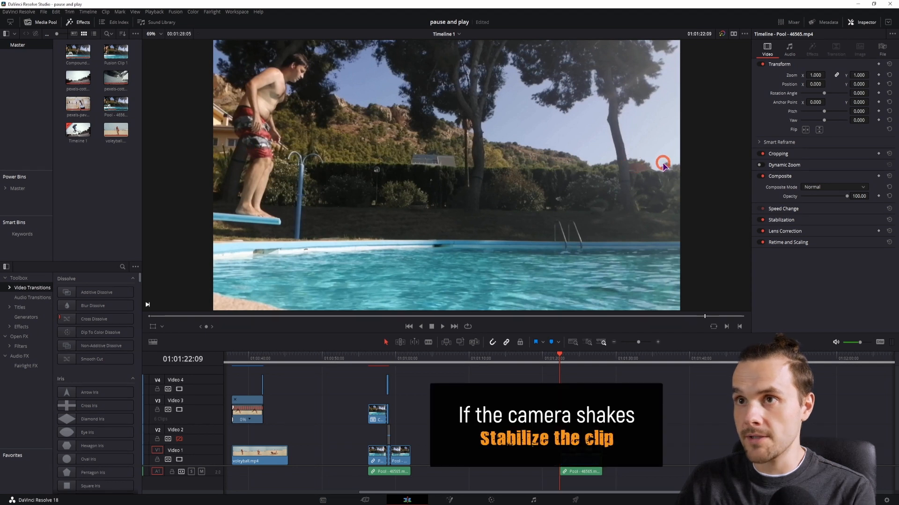
key("space")
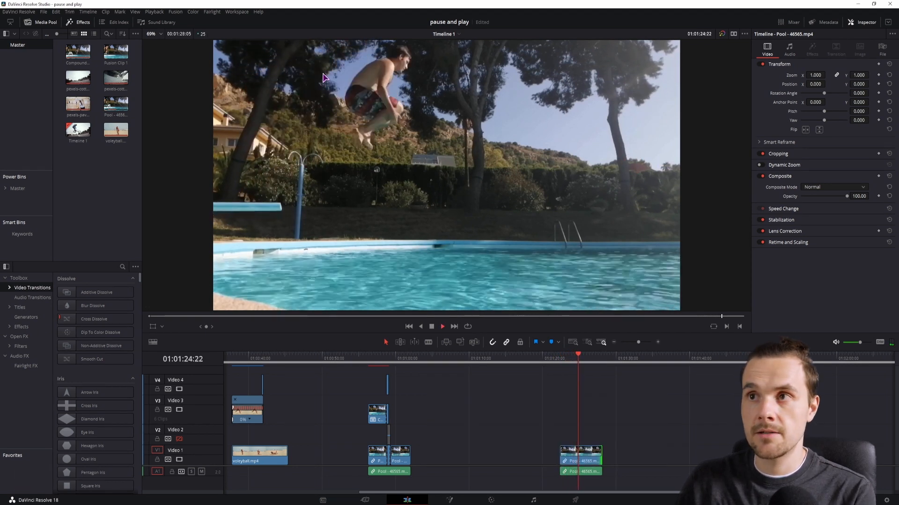
key("space")
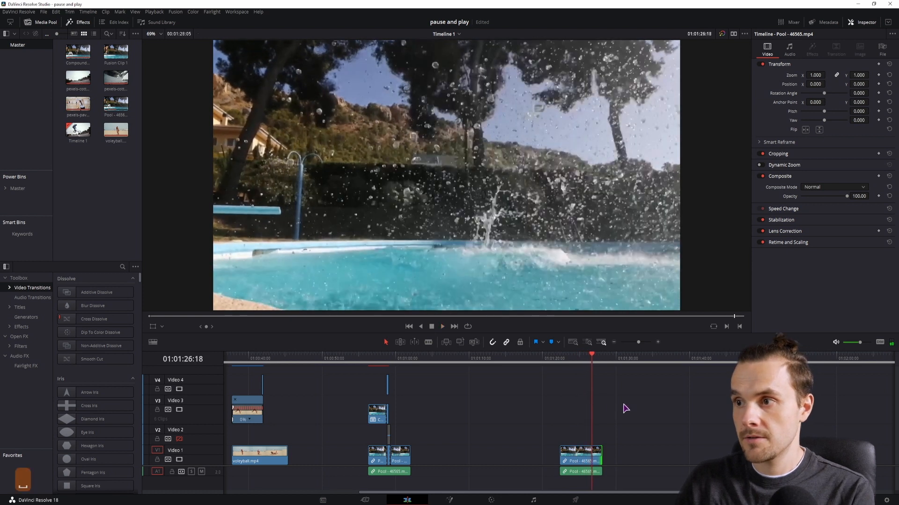
Park the playhead on the frame with the jumper mid-air and duplicate the pool clip onto Video 2
left_click(574, 360)
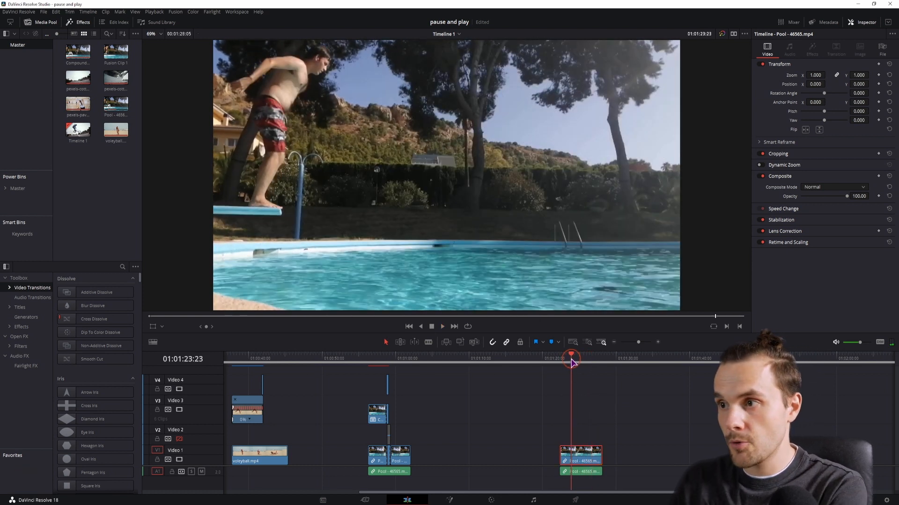
left_click_drag(575, 360, 581, 361)
key("Right")
key("Left")
key("Right")
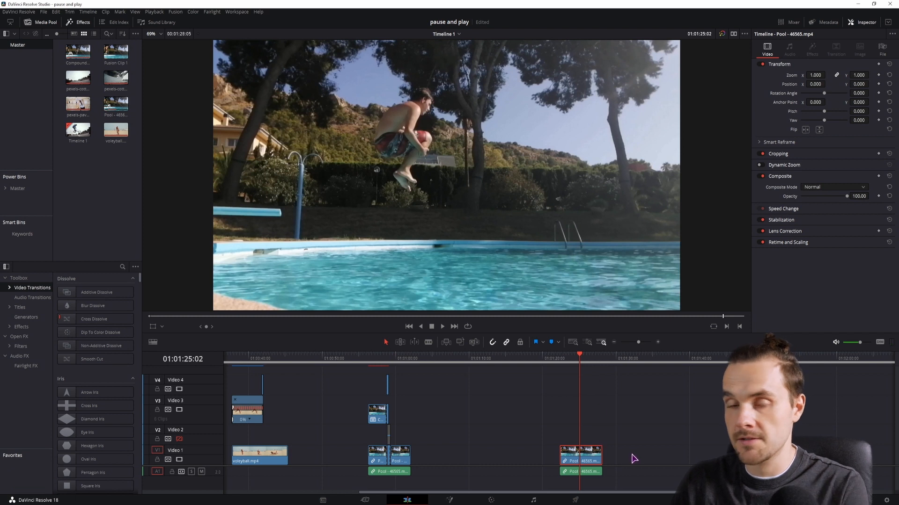
key("alt")
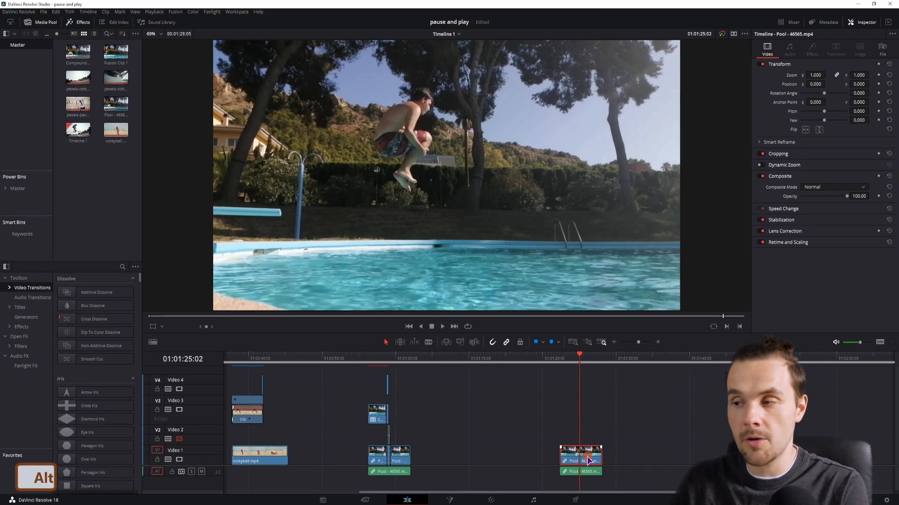
left_click_drag(589, 460, 589, 434)
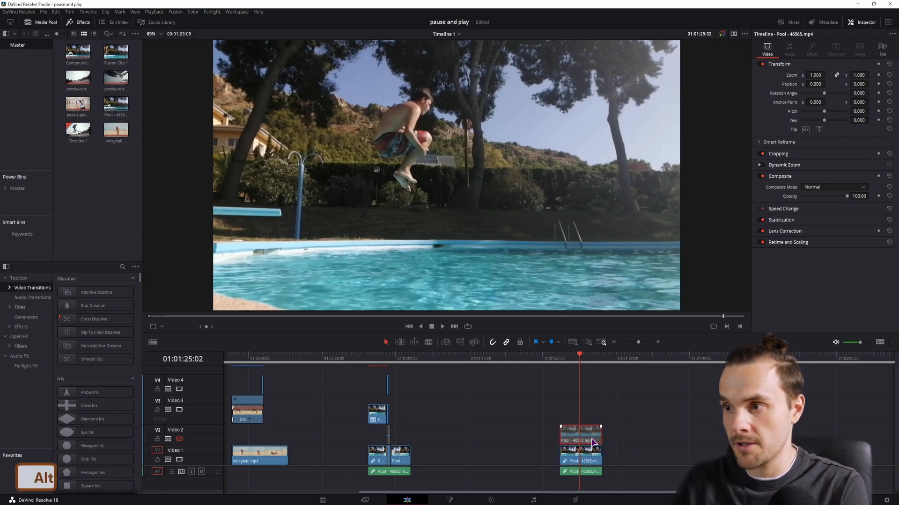
Show the retime controls on the duplicated pool clip and zoom into it on the timeline
scroll(475, 429, "right", 2)
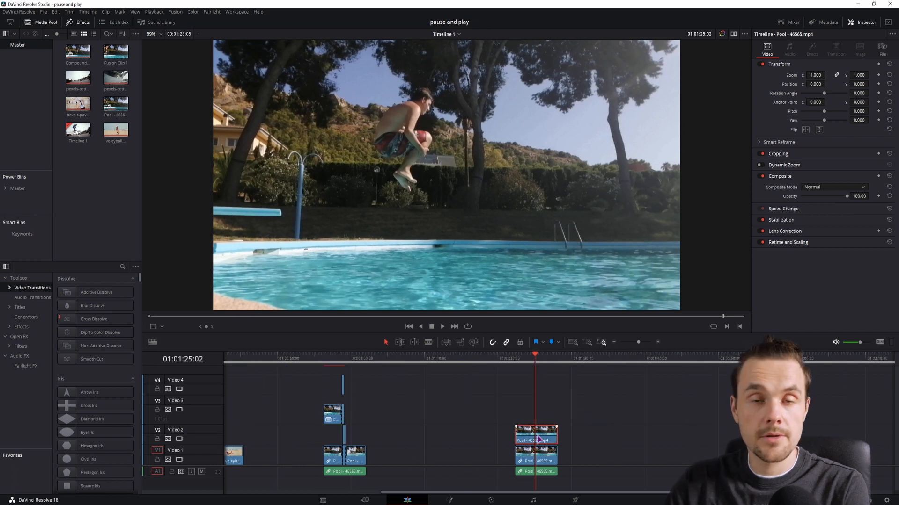
key("ctrl+r")
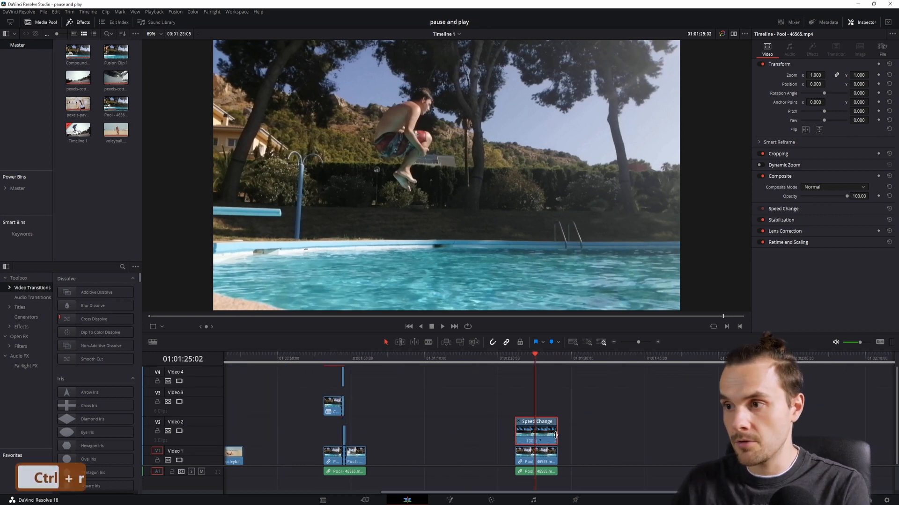
scroll(547, 449, "up", 3, "alt")
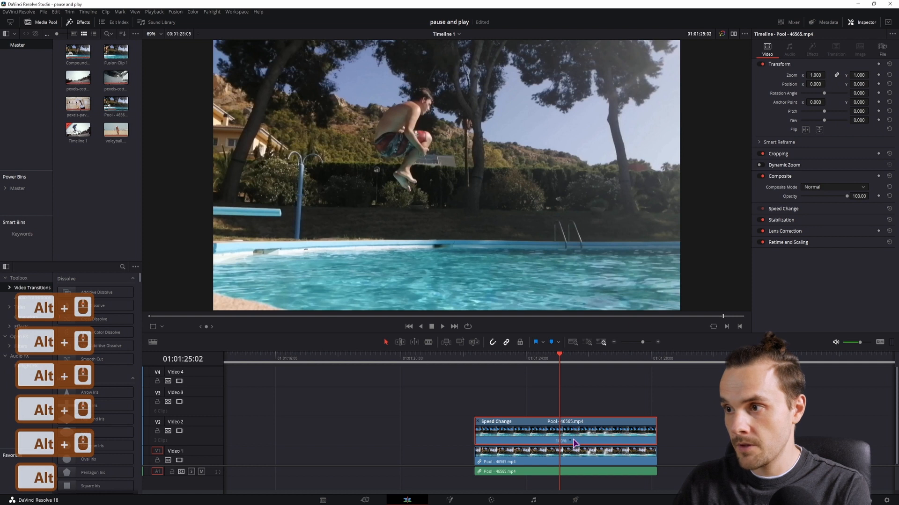
Apply a Freeze Frame to the duplicated clip at the playhead position
right_click(581, 431)
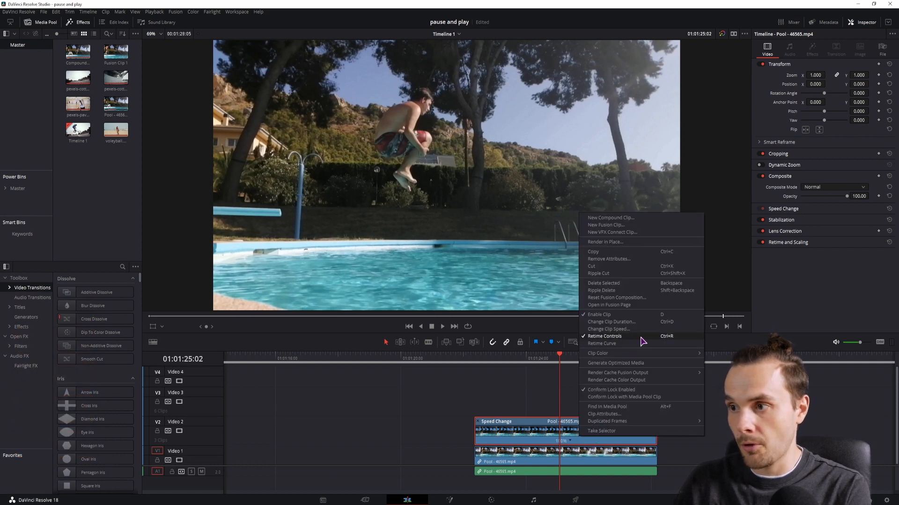
left_click(573, 442)
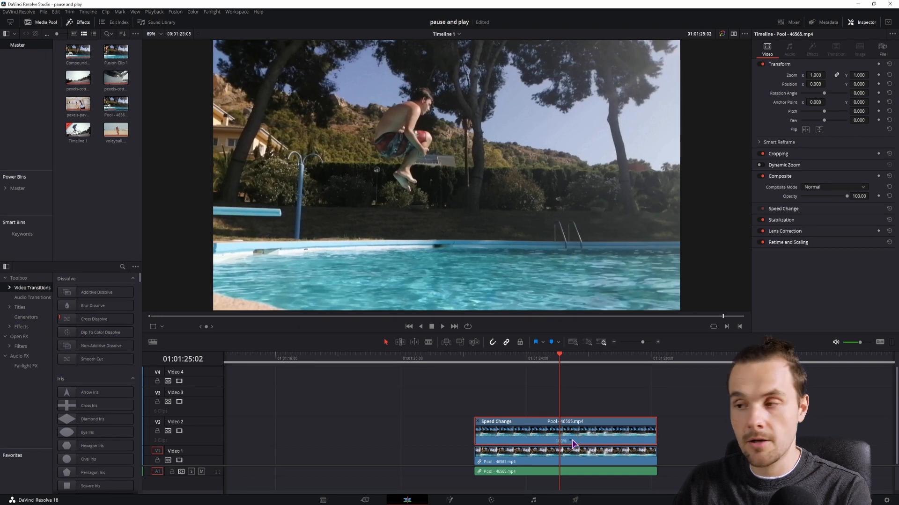
left_click(571, 441)
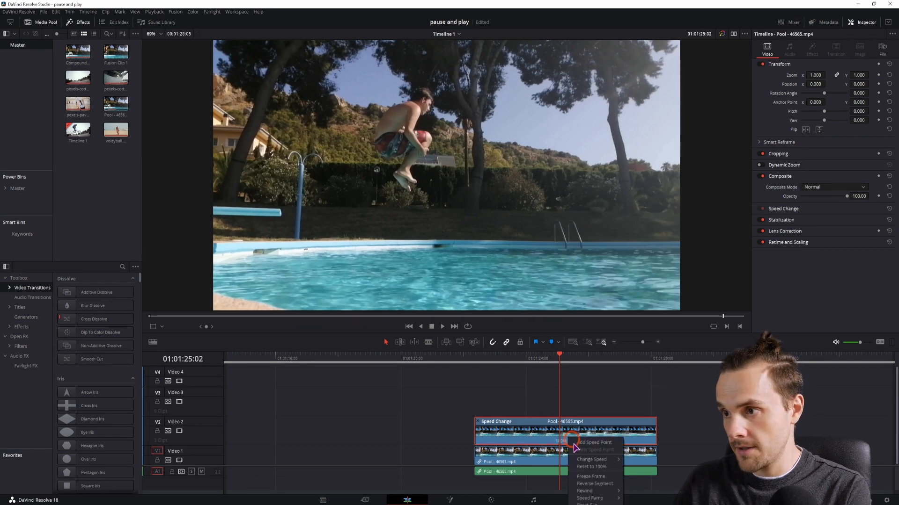
left_click(608, 478)
Lengthen the freeze-frame segment and trim the duplicate clip to run from the original clip's start to the playhead
left_click_drag(589, 426, 493, 427)
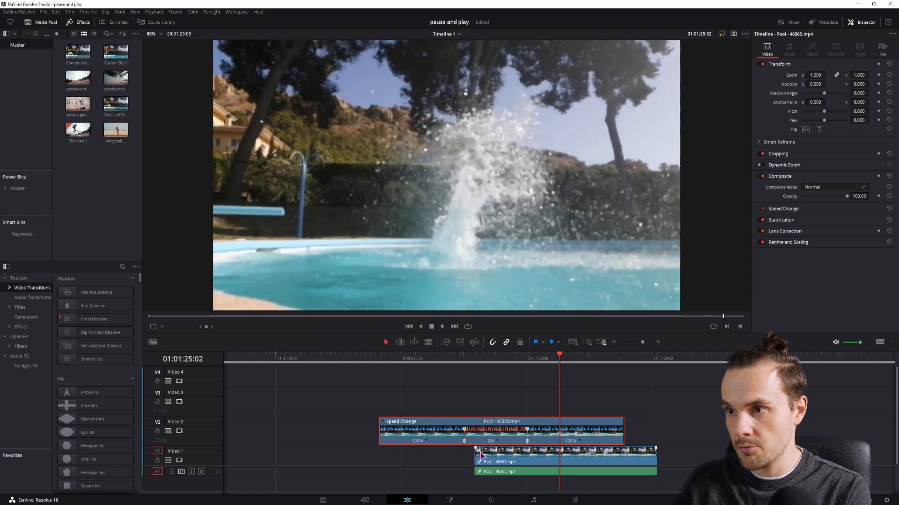
left_click_drag(527, 433, 588, 432)
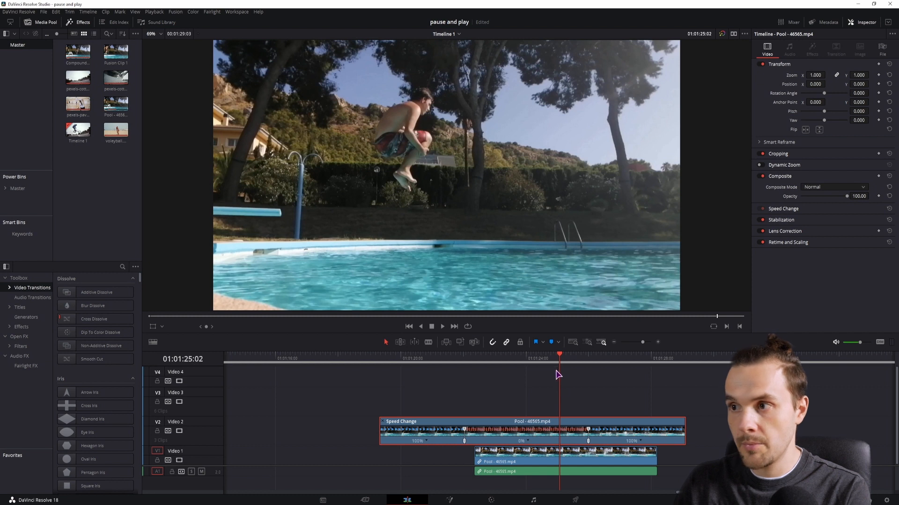
left_click_drag(377, 431, 475, 431)
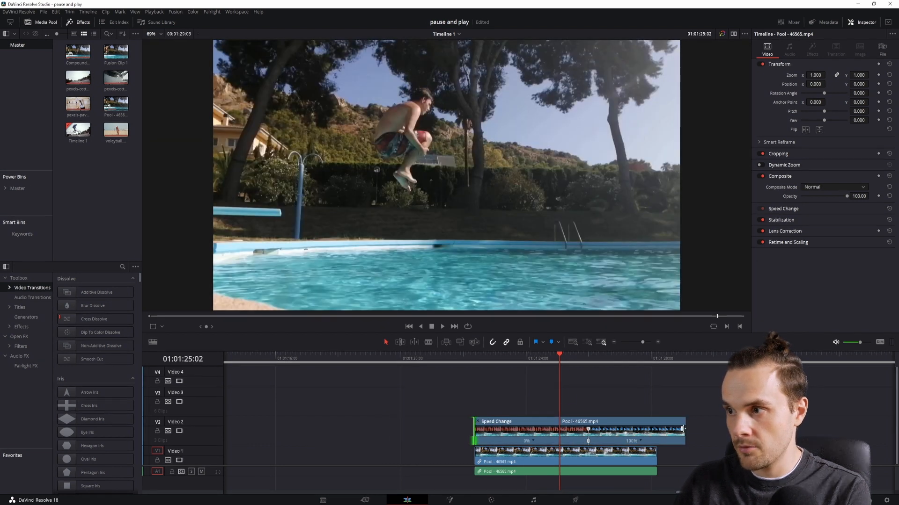
left_click_drag(687, 429, 560, 430)
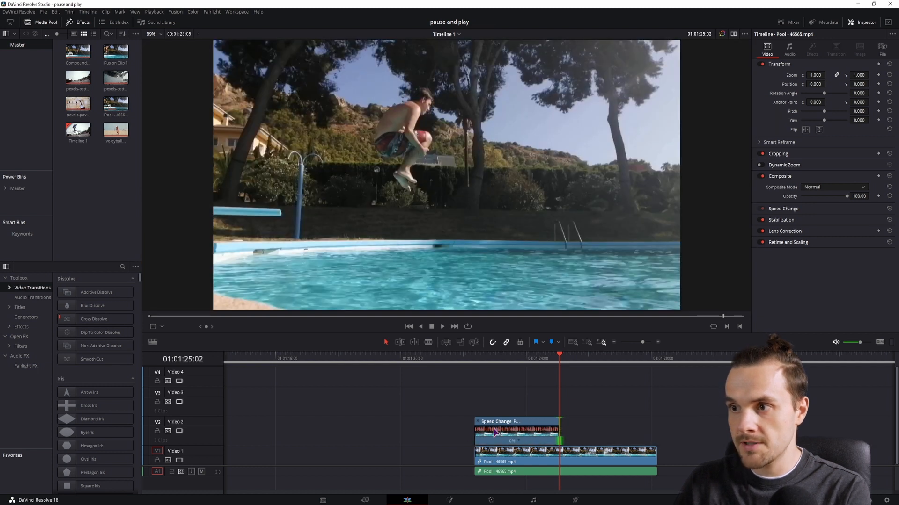
Play back the pool shot from the clip's start to preview the freeze frame
left_click(474, 358)
key("space")
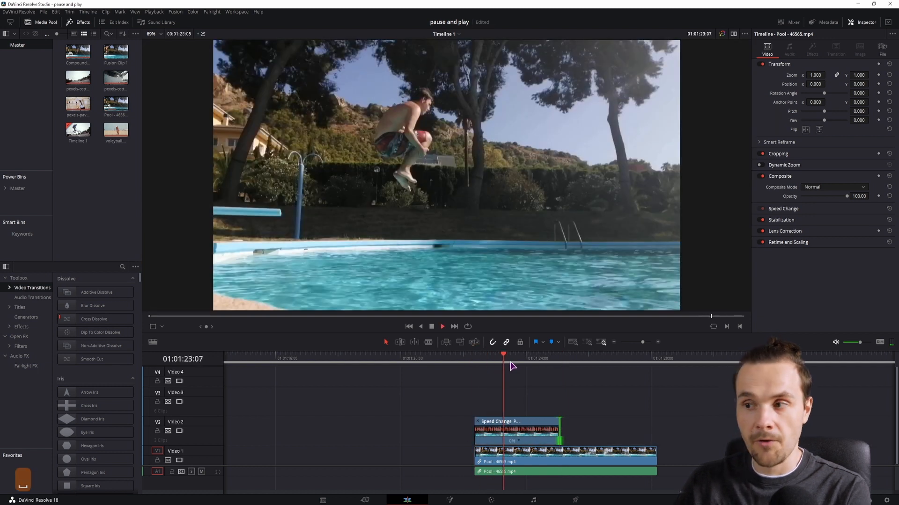
key("space")
key("space")
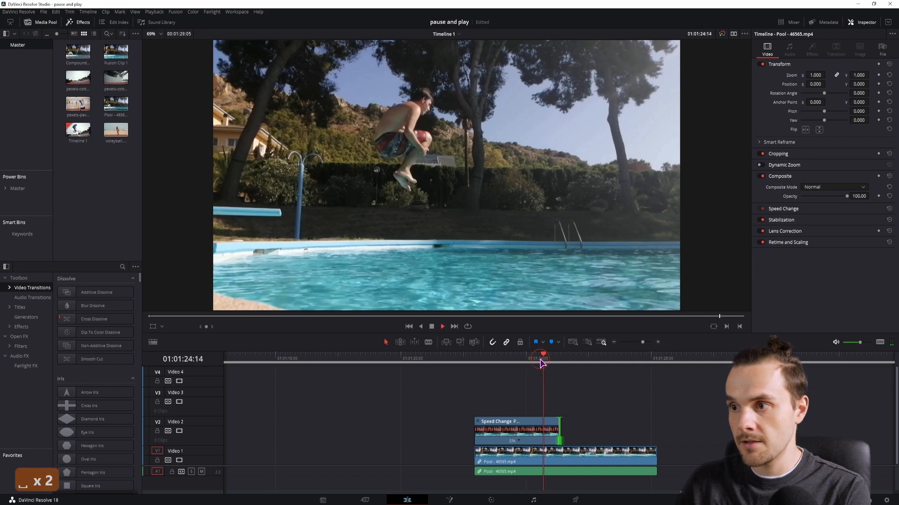
key("space")
left_click(519, 359)
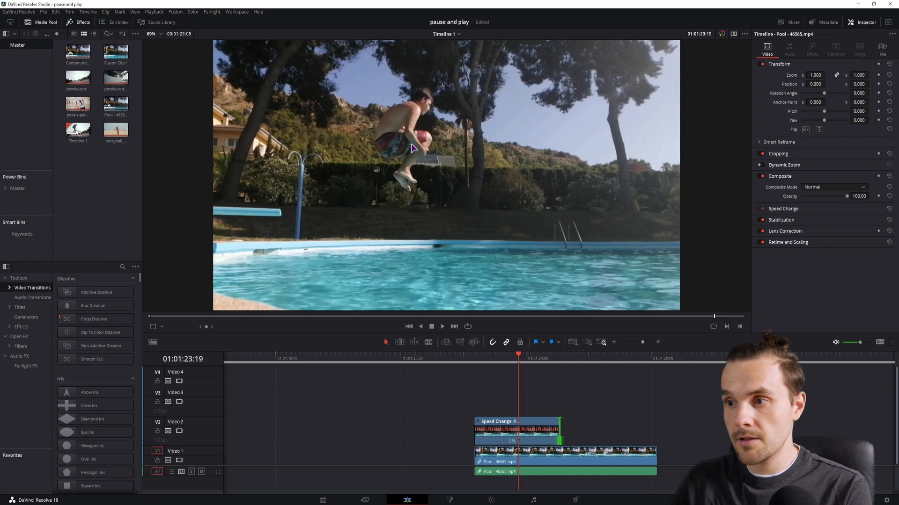
Open the duplicated clip on the Color page and add a curve window to its node
left_click(531, 427)
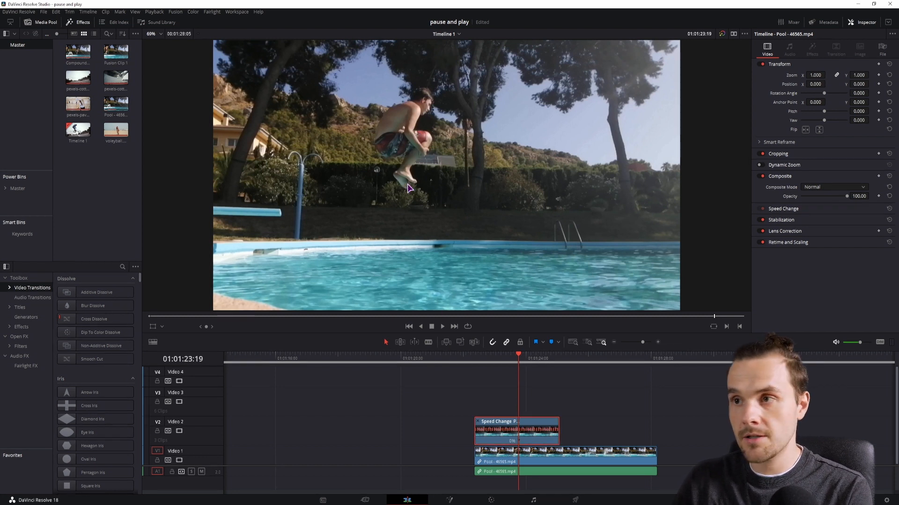
left_click(491, 500)
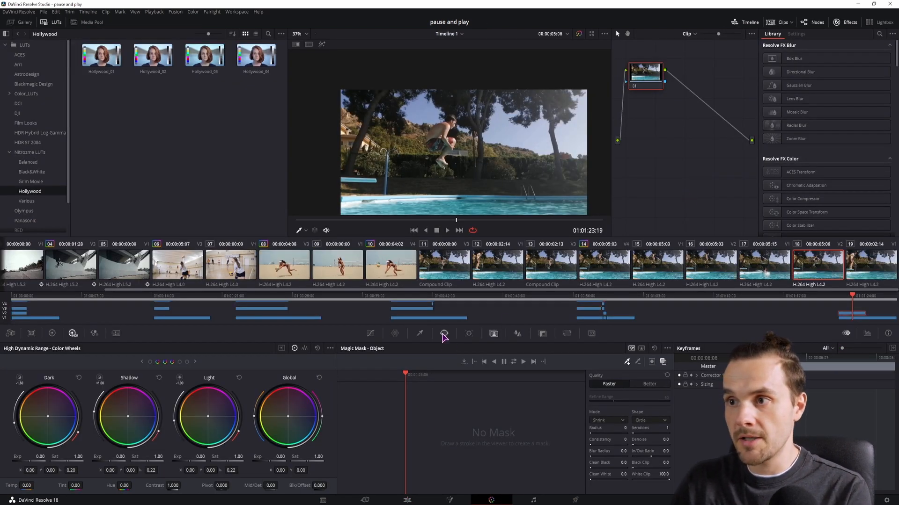
left_click(443, 334)
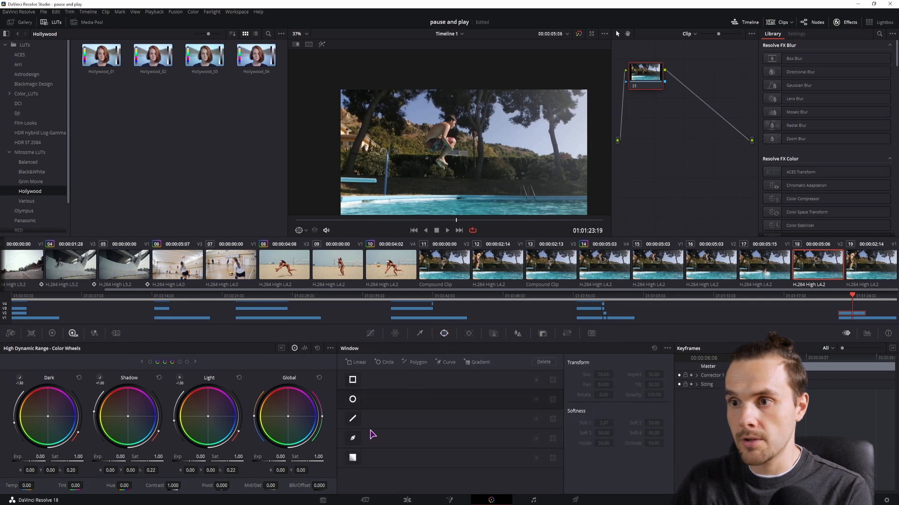
left_click(352, 440)
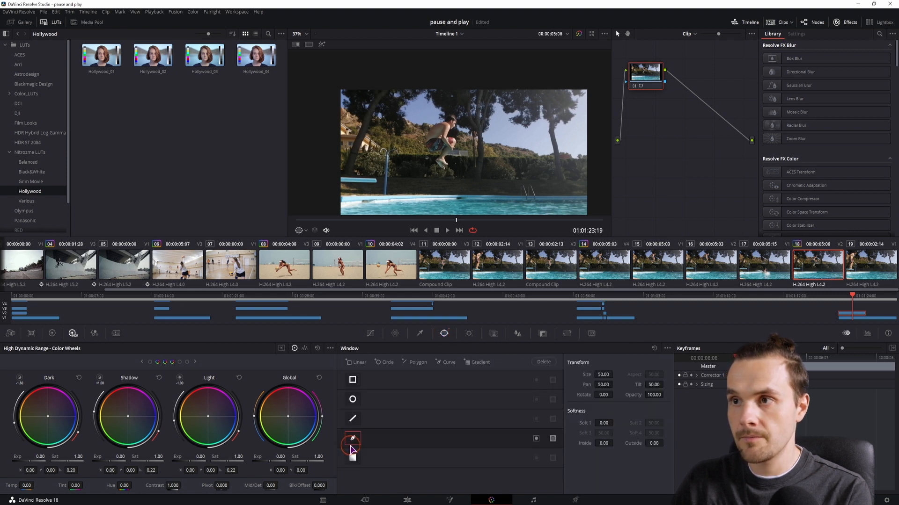
Trace the curve window around the mid-air jumper in the zoomed-in viewer
scroll(432, 139, "up", 12)
scroll(431, 139, "up", 14)
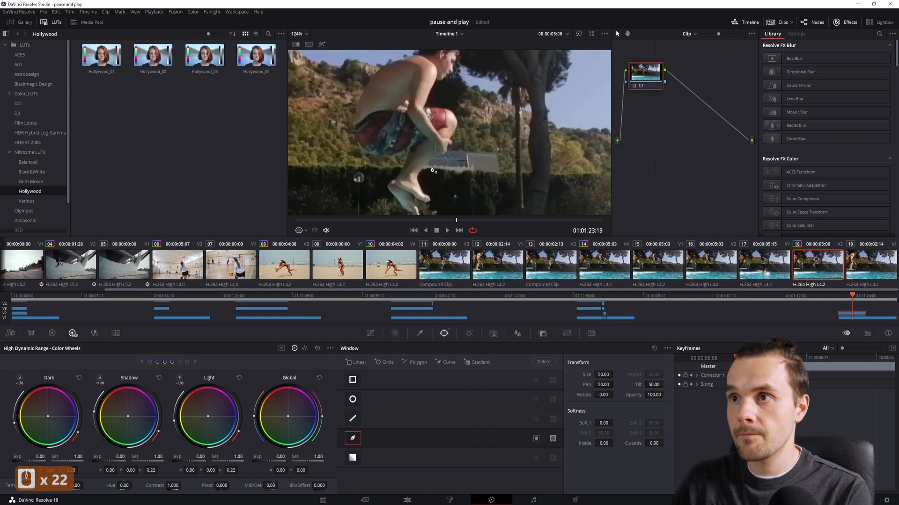
left_click(419, 104)
left_click(411, 126)
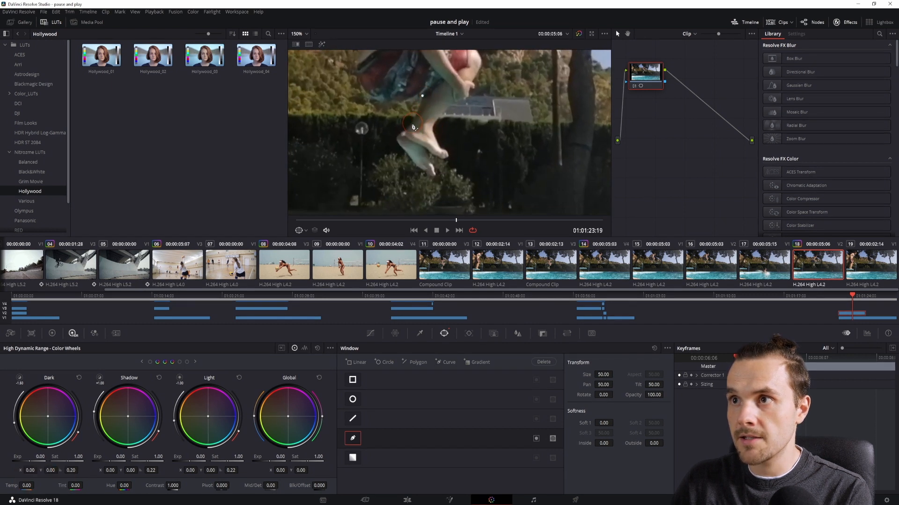
left_click(396, 135)
left_click(401, 150)
left_click(420, 169)
left_click(439, 178)
left_click(444, 155)
left_click(436, 135)
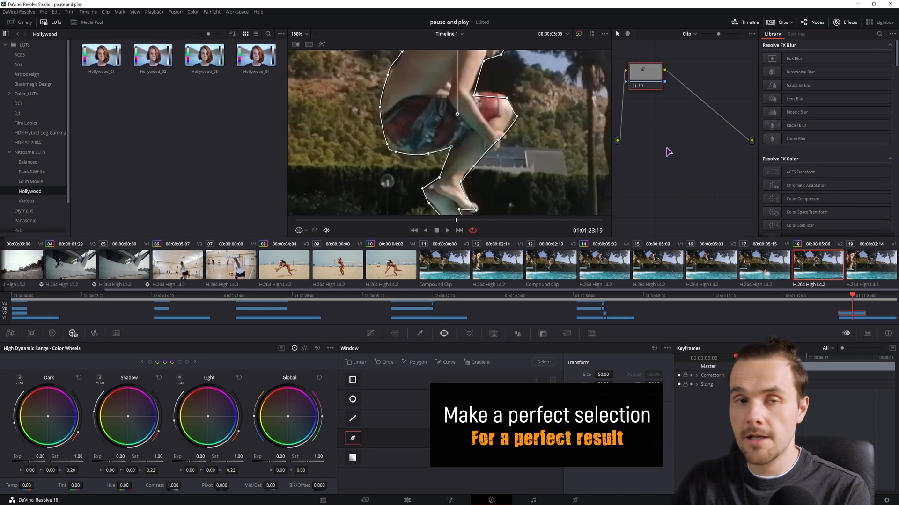
Add an alpha output to the node graph and connect the node's key to it
right_click(673, 135)
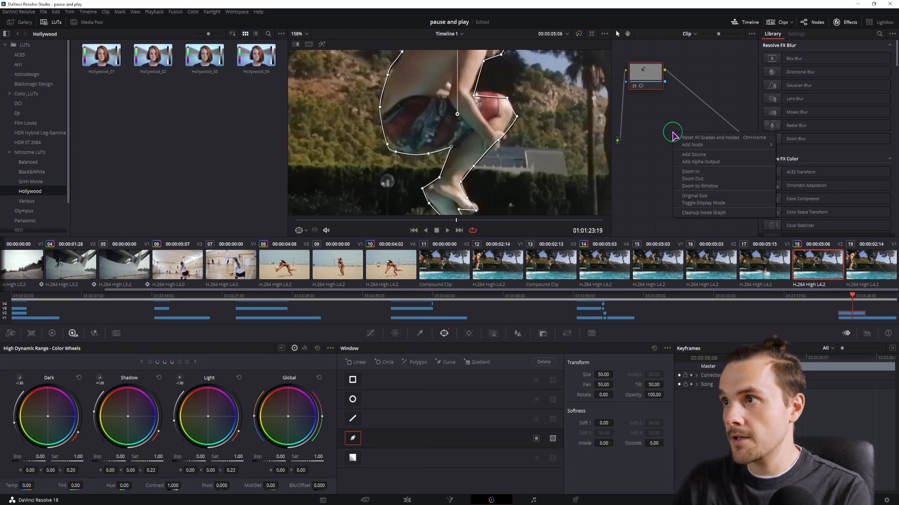
left_click(701, 162)
left_click_drag(667, 83, 752, 154)
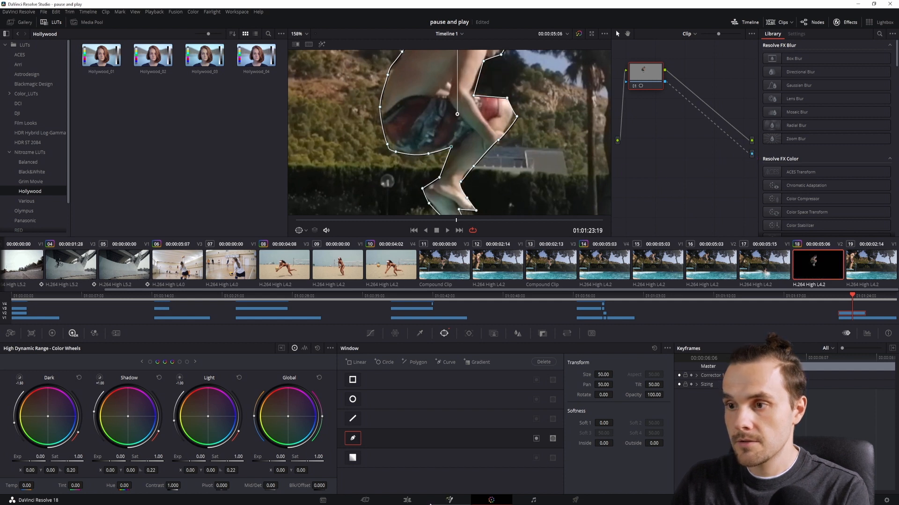
Return to the Edit page and play the clone effect from the clip's start
left_click(408, 500)
left_click(475, 358)
key("space")
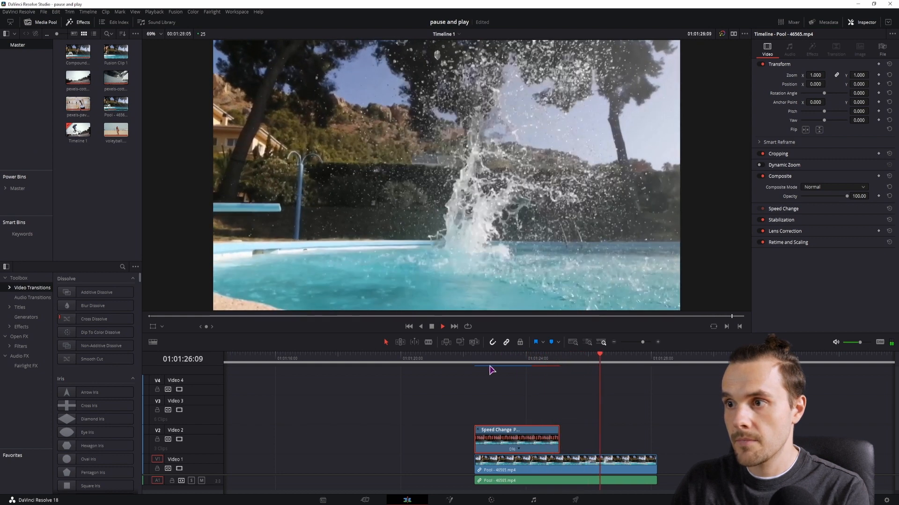
left_click(475, 358)
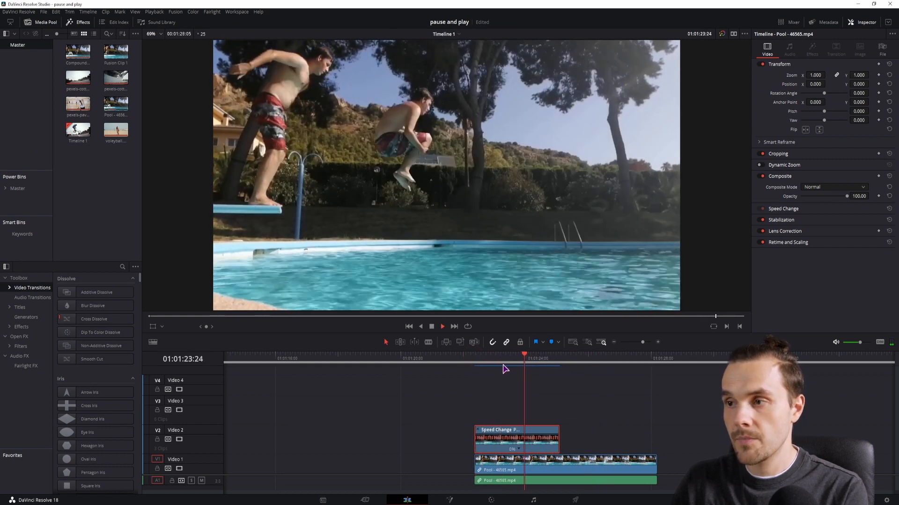
Step frame by frame through the jump on the Edit page to examine the clone's position against the jumper
key("space")
key("Right")
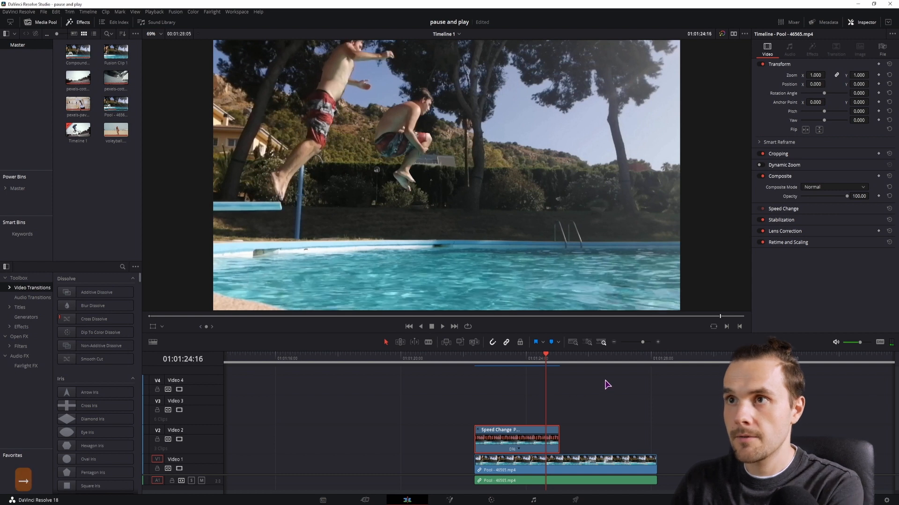
key("Right")
key("Right")
key("Right")
key("Right")
key("Right")
key("Right")
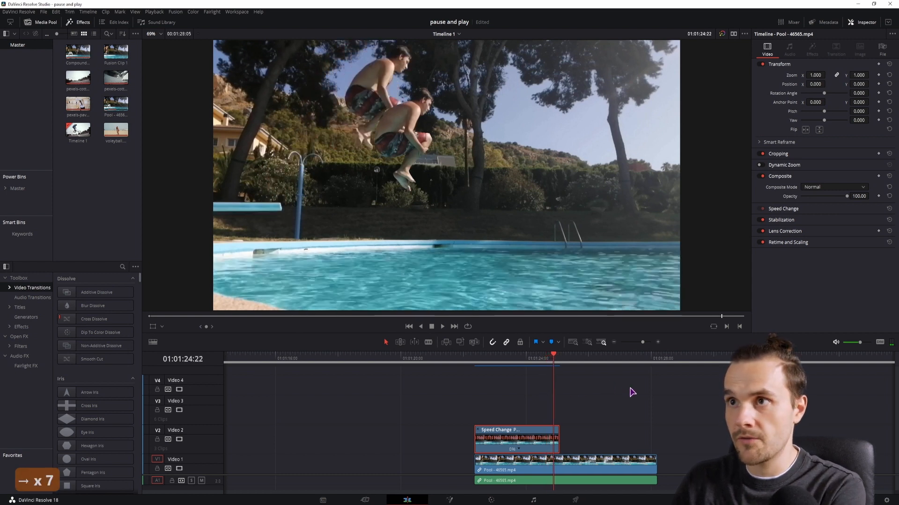
key("Right")
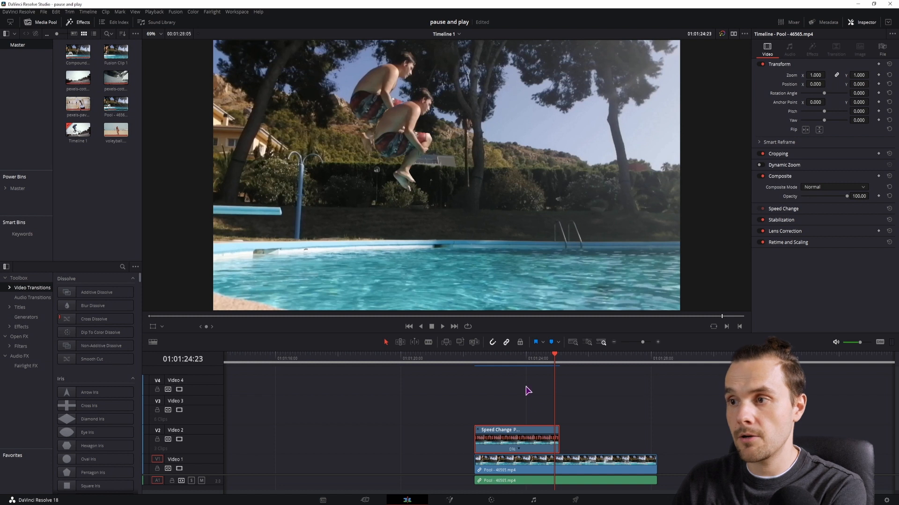
key("Left")
key("Left")
key("Left")
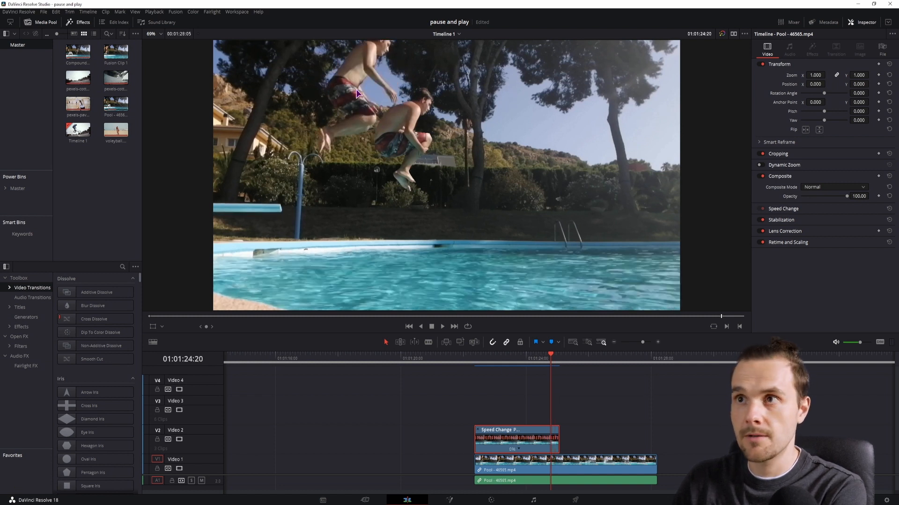
key("Right")
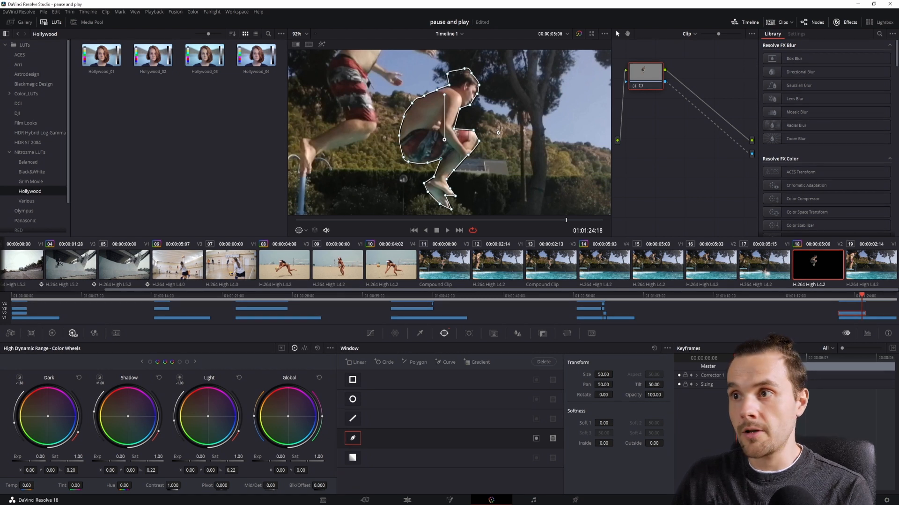
Switch the node from the curve window to a Magic Mask, drawing object strokes along the jumper's body and feet
left_click(352, 440)
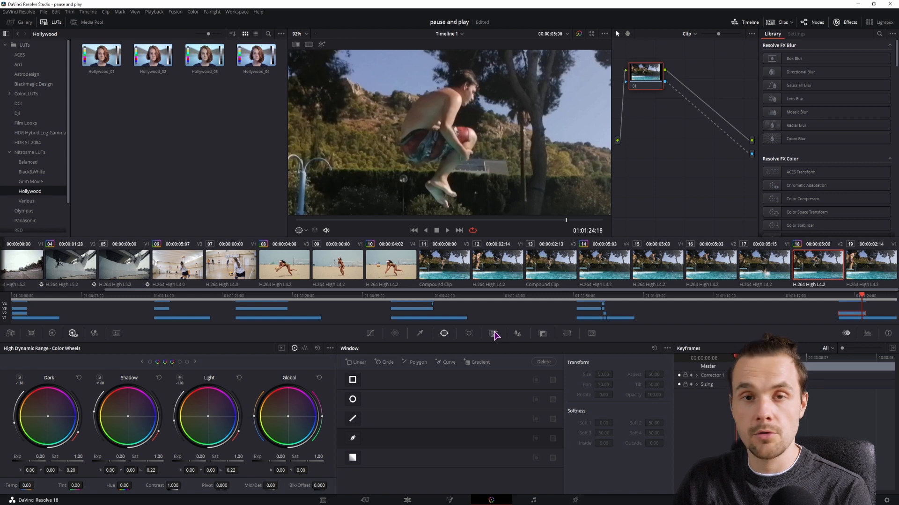
left_click(494, 333)
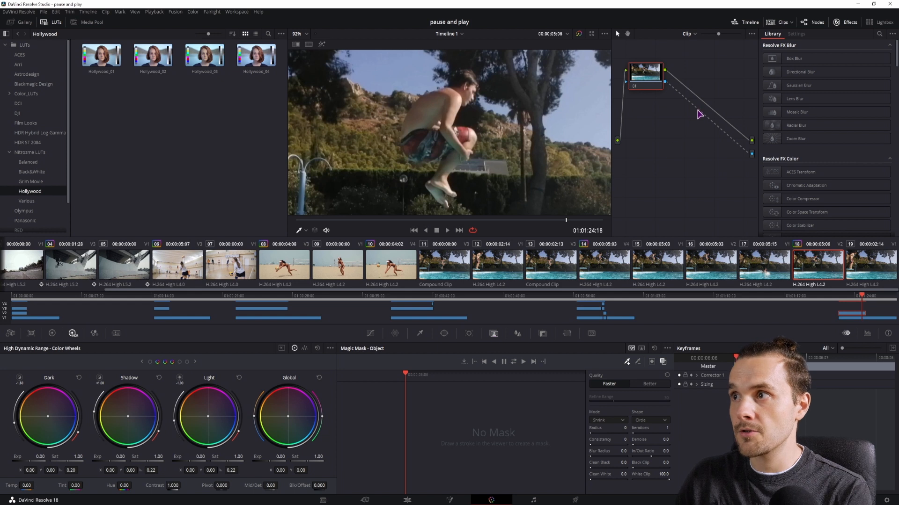
left_click_drag(737, 145, 751, 154)
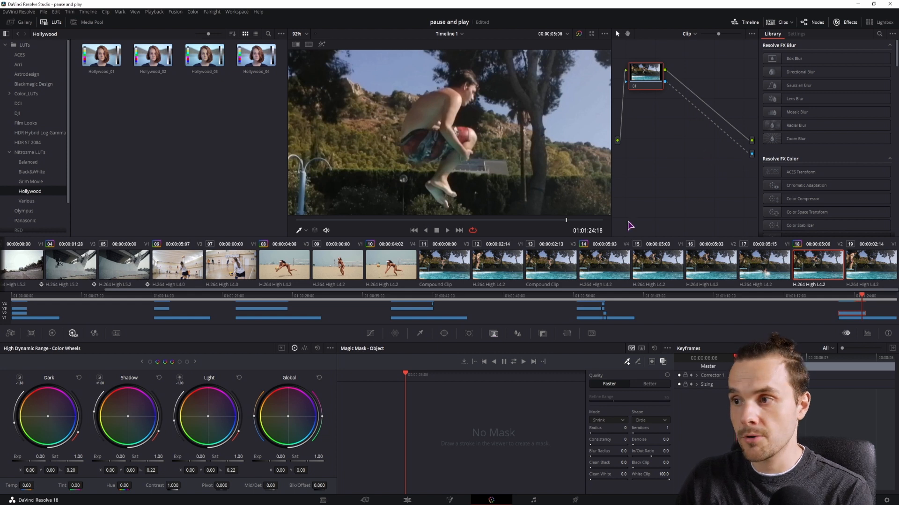
mouse_move(467, 92)
left_mouse_down()
mouse_move(420, 128)
mouse_move(469, 145)
mouse_move(438, 194)
left_mouse_up()
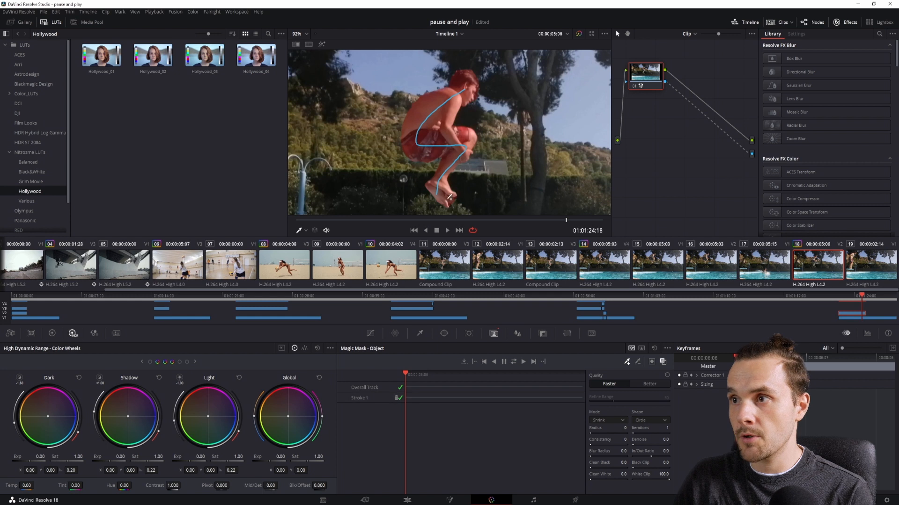
left_click(662, 361)
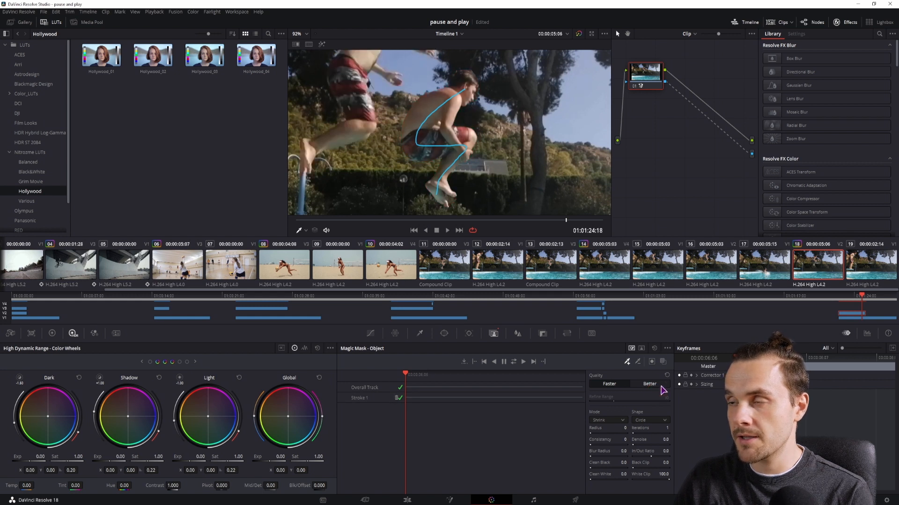
left_click(663, 361)
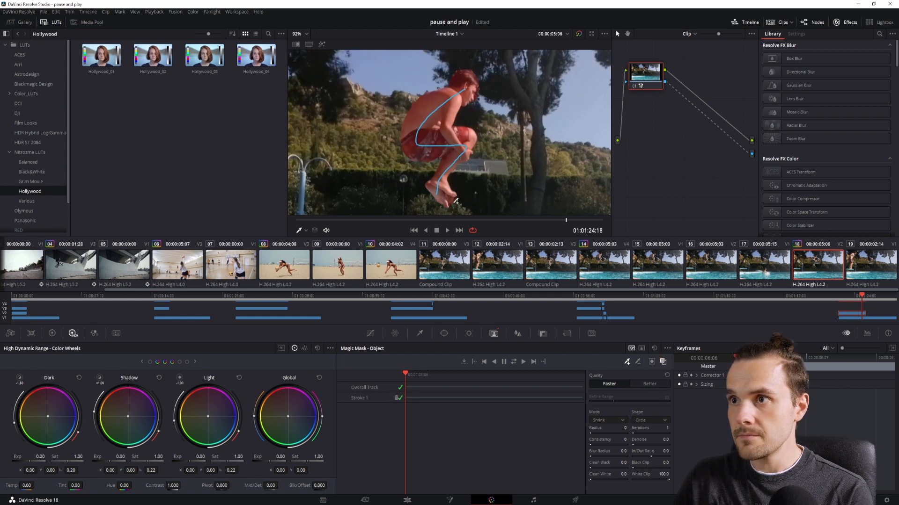
left_click(637, 362)
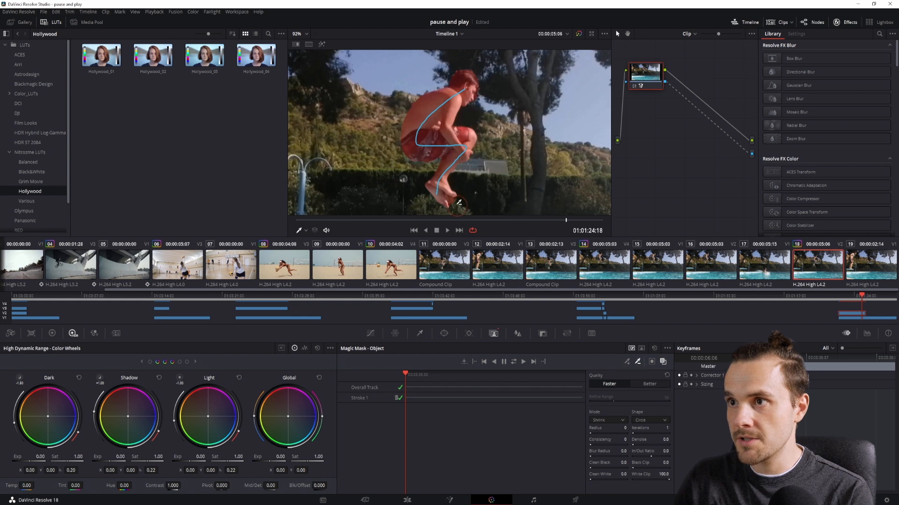
key("ctrl+z")
left_click_drag(447, 201, 455, 205)
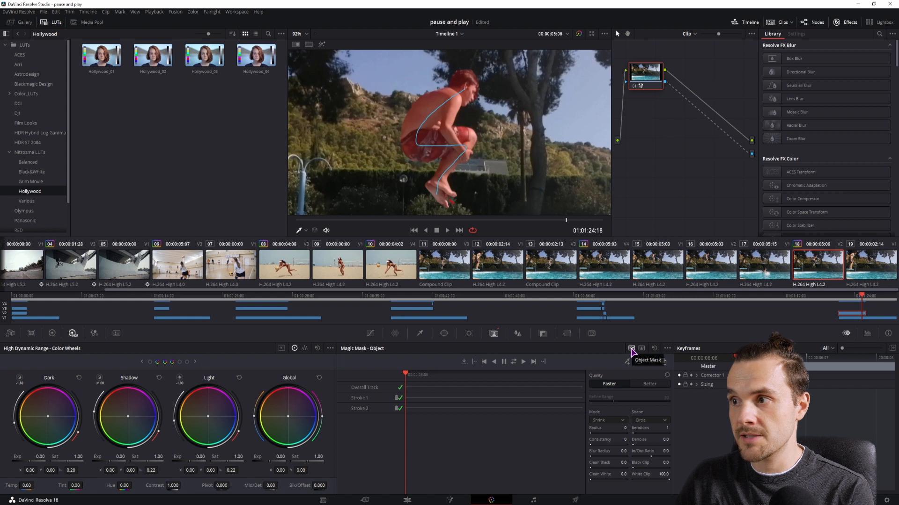
Try Magic Mask's Person mode with new strokes on the jumper, then return to Object mode
left_click(641, 349)
mouse_move(469, 83)
left_mouse_down()
mouse_move(426, 125)
mouse_move(442, 191)
left_mouse_up()
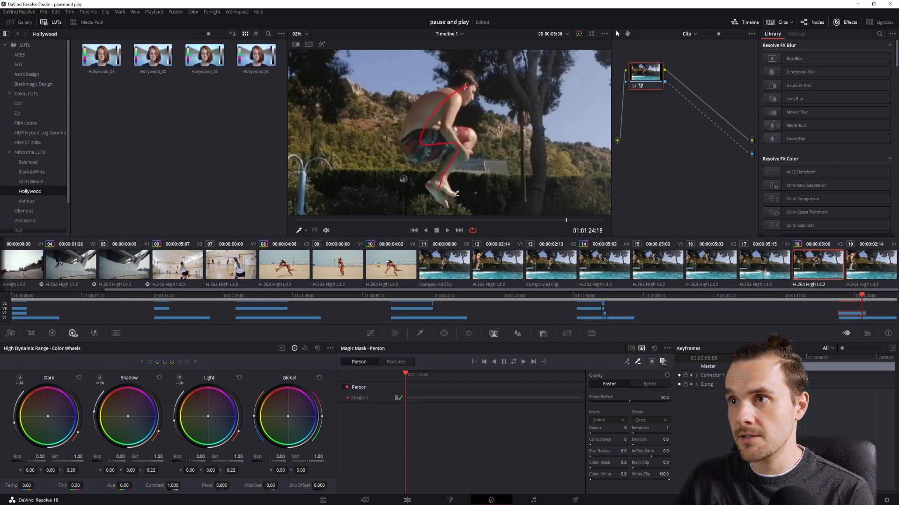
left_click(396, 399)
left_click(627, 362)
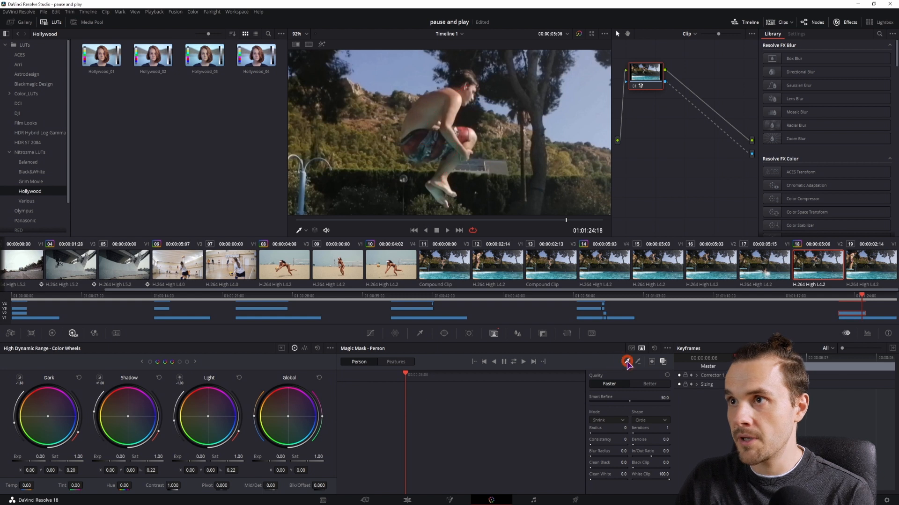
mouse_move(466, 87)
left_mouse_down()
mouse_move(448, 103)
mouse_move(456, 139)
left_mouse_up()
left_click_drag(451, 169, 436, 190)
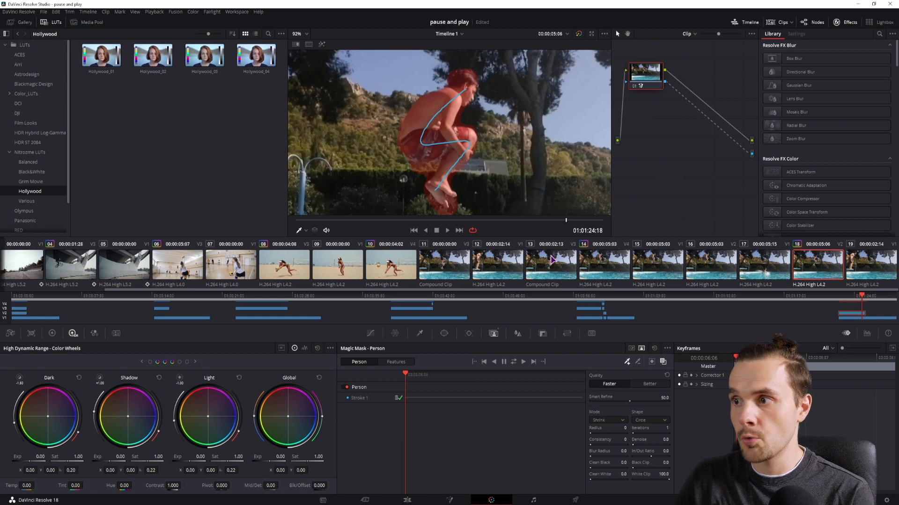
left_click(632, 349)
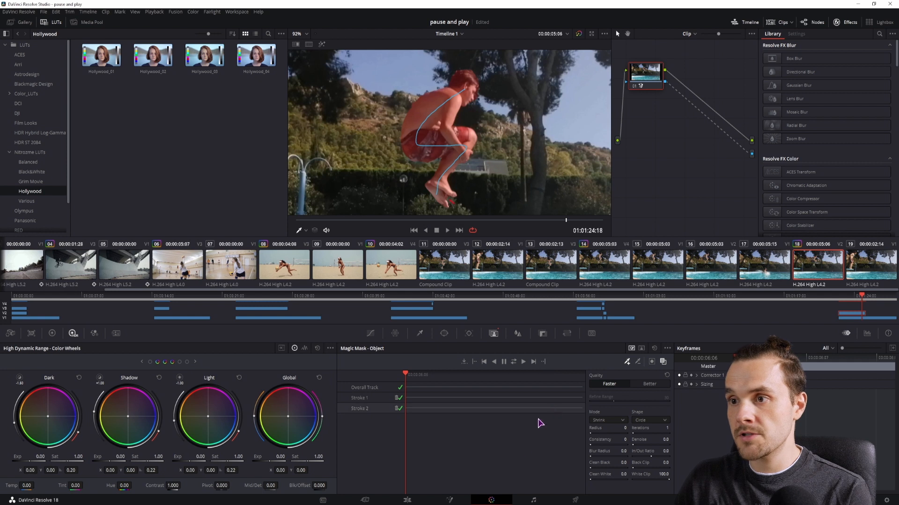
Return to the Edit page and step through frames to find the next clone moment
left_click(406, 500)
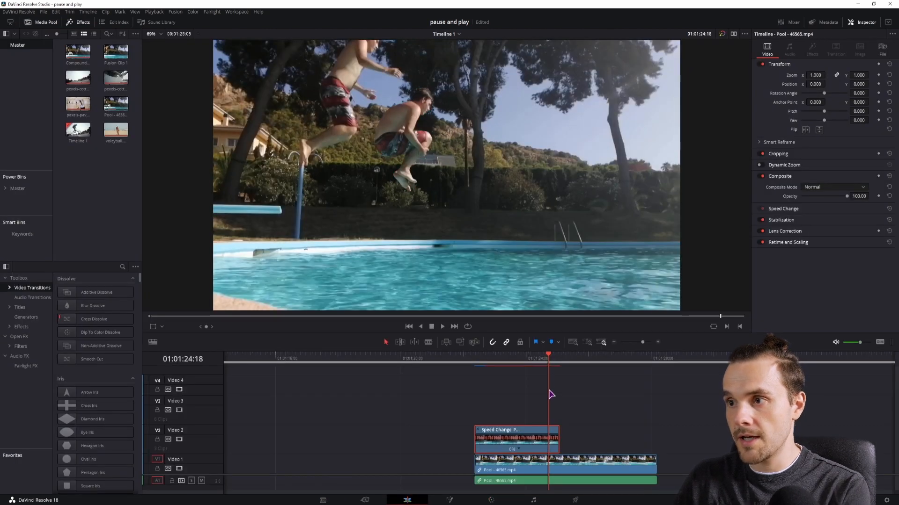
key("Right")
key("Right")
key("Right")
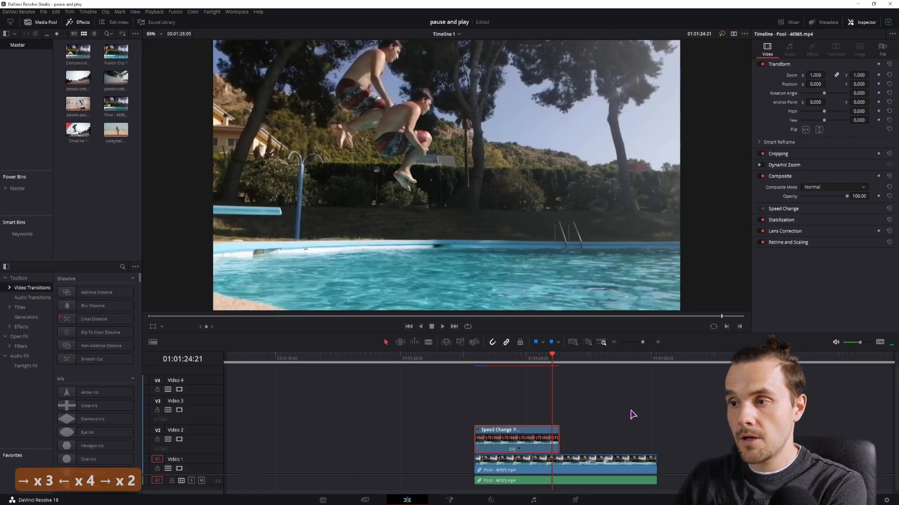
scroll(609, 412, "right", 2)
key("Left")
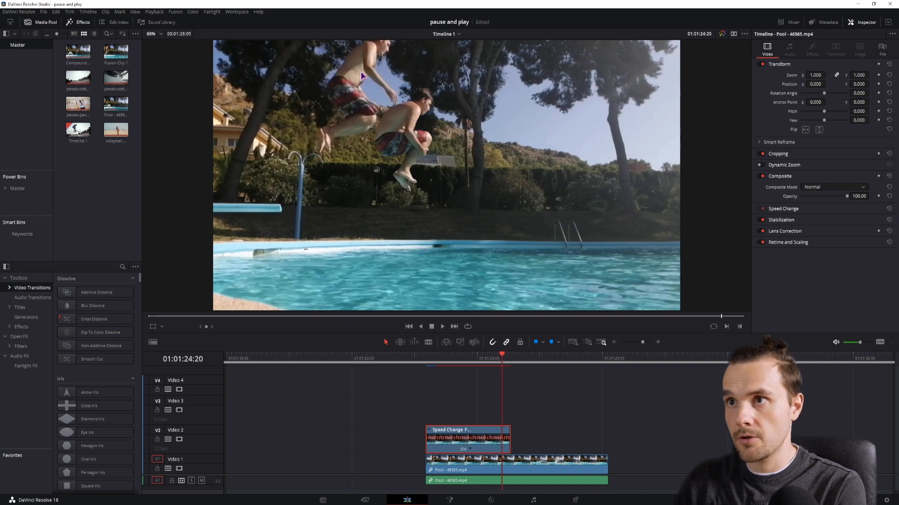
Duplicate the pool clip onto Video 3 and trim its start to the playhead, then play it
left_click(516, 471, "alt")
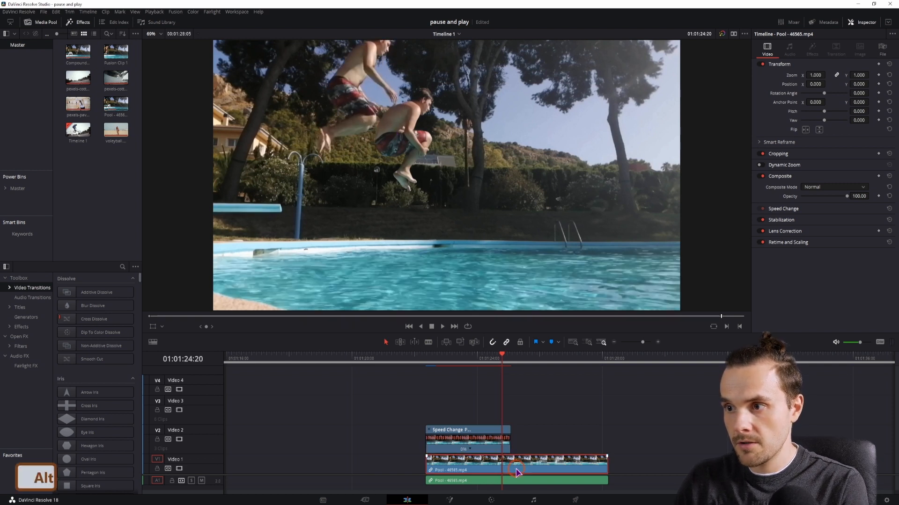
left_click_drag(527, 470, 523, 426)
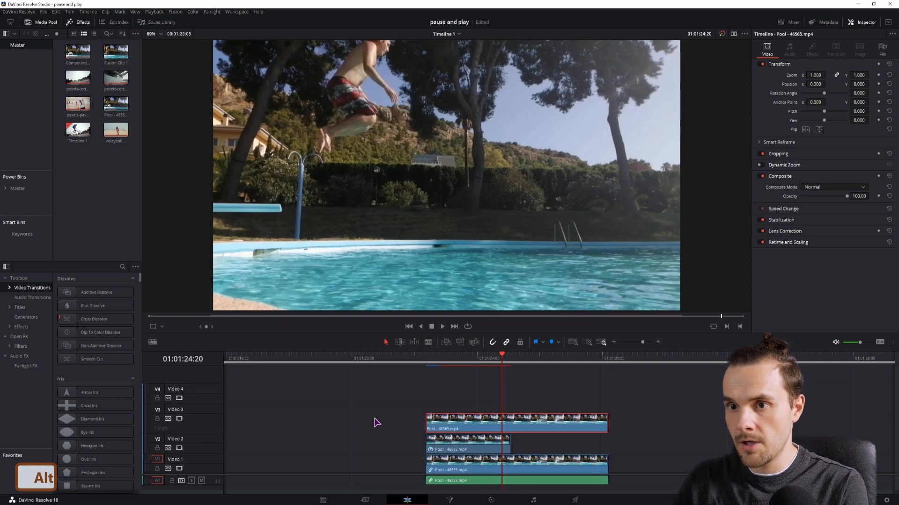
left_click_drag(425, 423, 502, 423)
key("space")
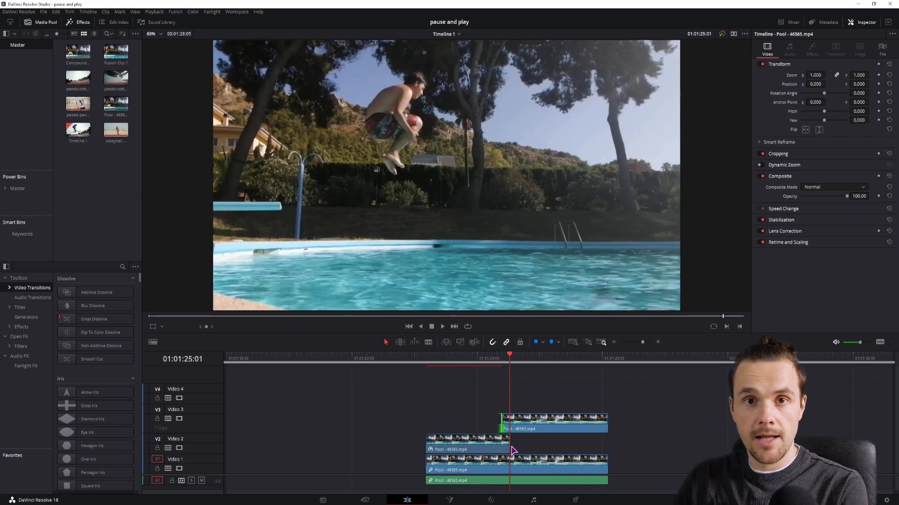
Trim the Video 3 clip's end back to just after the playhead, leaving only a few frames
left_click(510, 445)
left_click(511, 357)
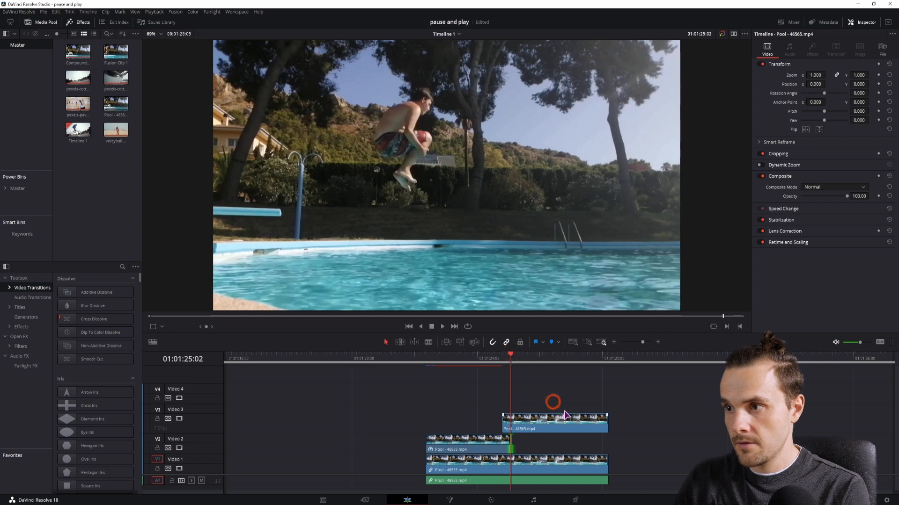
left_click_drag(606, 423, 508, 426)
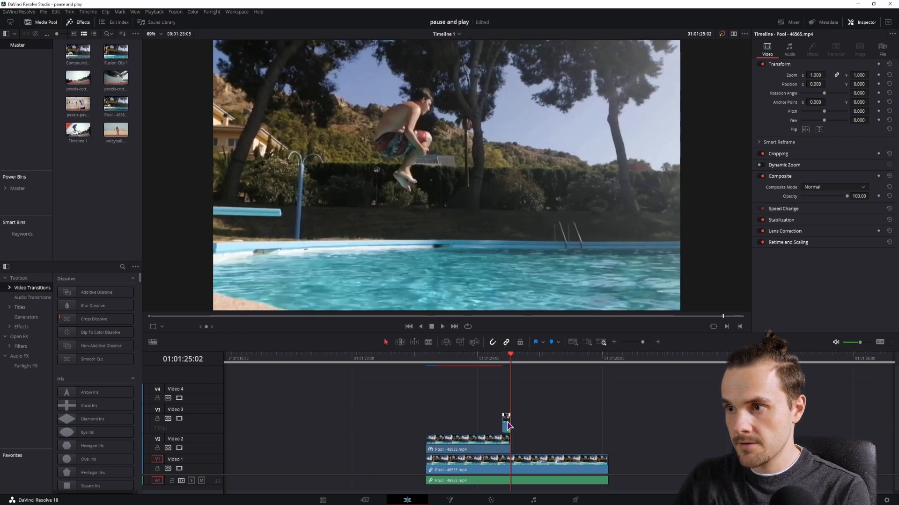
left_click(504, 362)
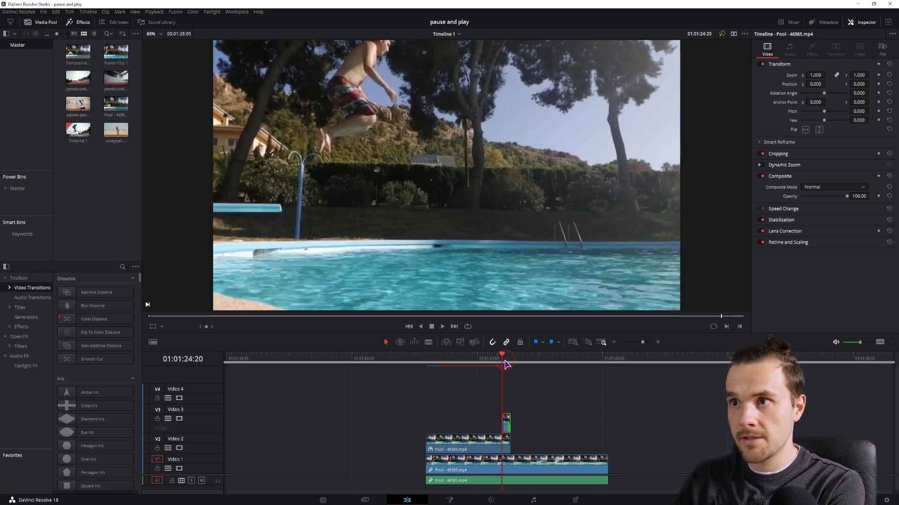
Open the Video 3 clip on the Color page and add a curve window to its node, zooming into the viewer
key("Right")
key("Right")
key("Right")
key("Left")
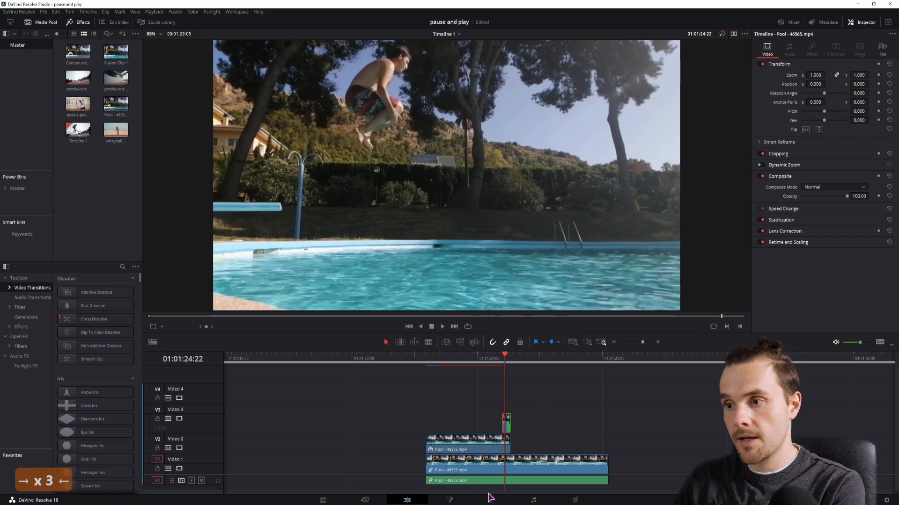
left_click(491, 501)
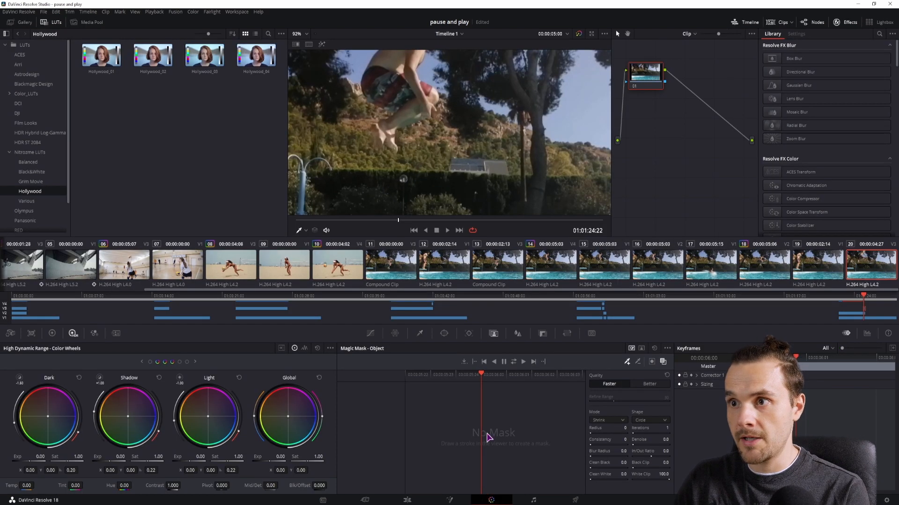
left_click(444, 333)
left_click(354, 439)
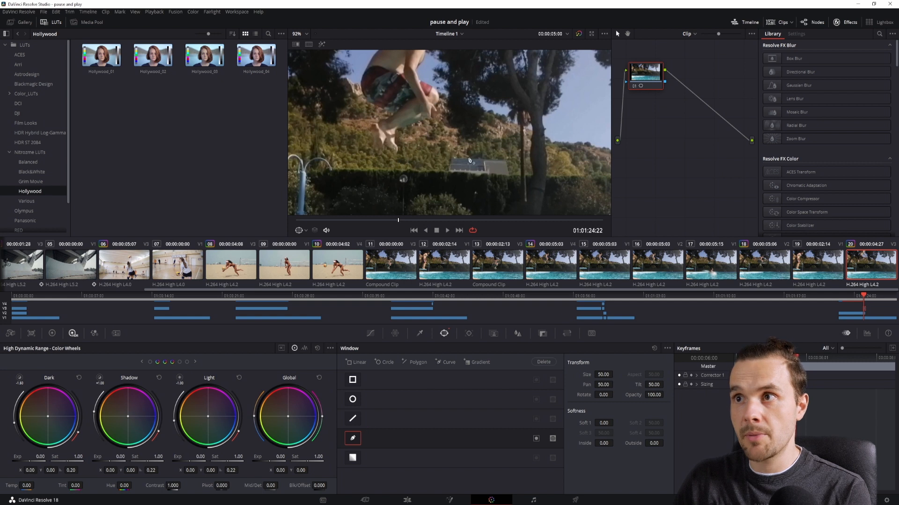
left_click_drag(469, 159, 474, 226)
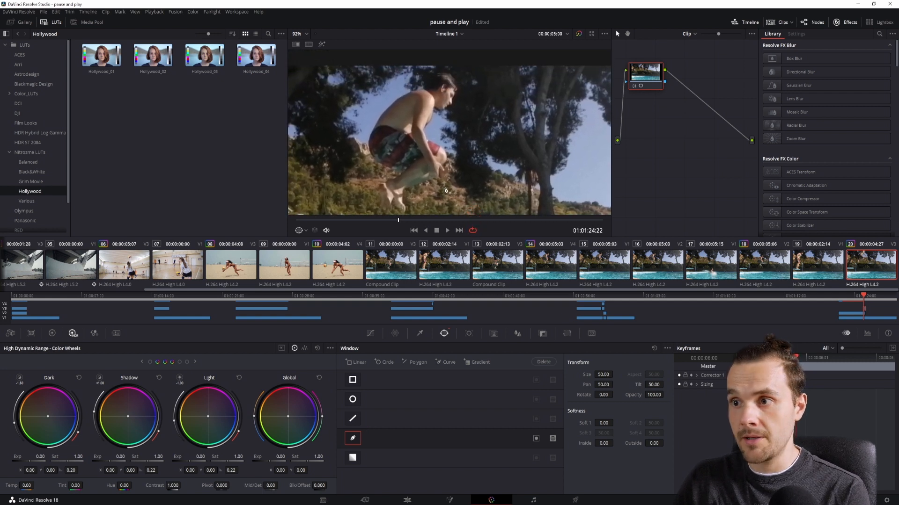
Trace the curve window point by point around the mid-air jumper
left_click(457, 91)
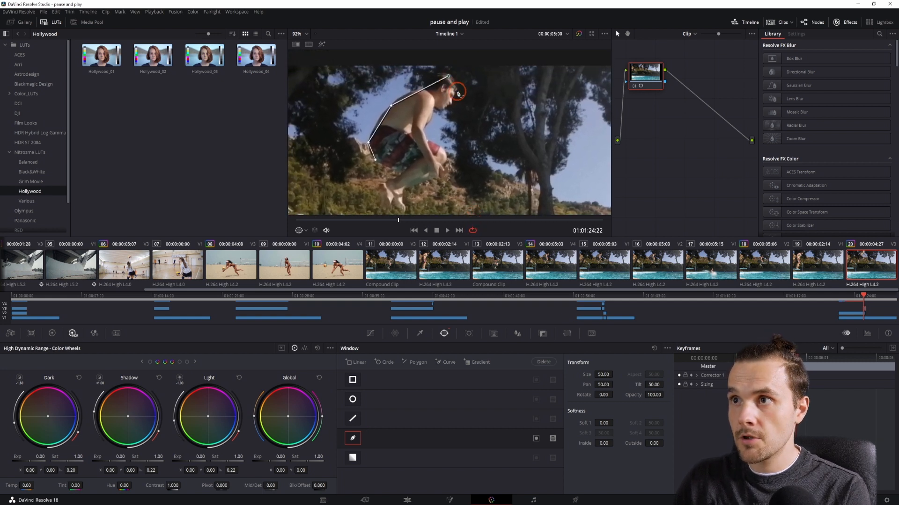
left_click(451, 108)
left_click(433, 110)
left_click(425, 129)
left_click(437, 147)
left_click(449, 151)
left_click(451, 160)
left_click(427, 181)
left_click(405, 195)
left_click(388, 205)
left_click(376, 161)
Advance one frame, open the window tracker in Frame mode and reshape the curve points to fit the jumper
key("Right")
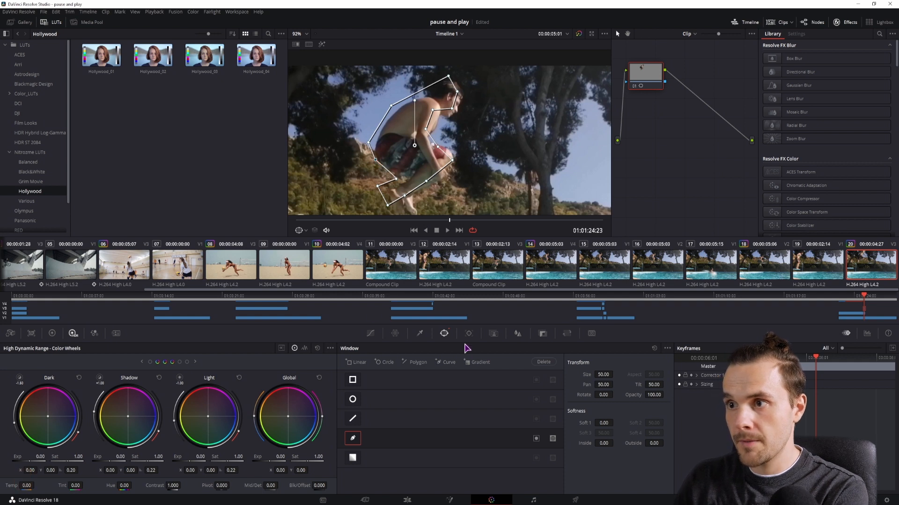
left_click(470, 333)
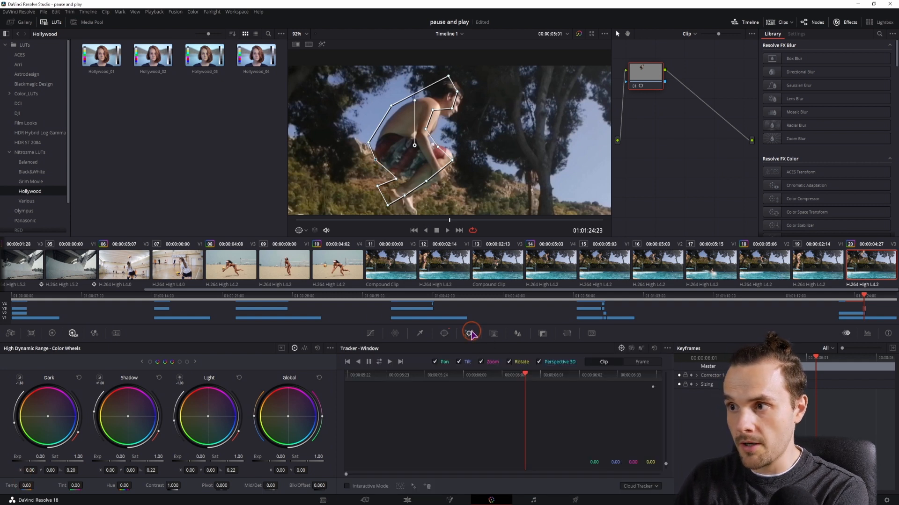
left_click(641, 363)
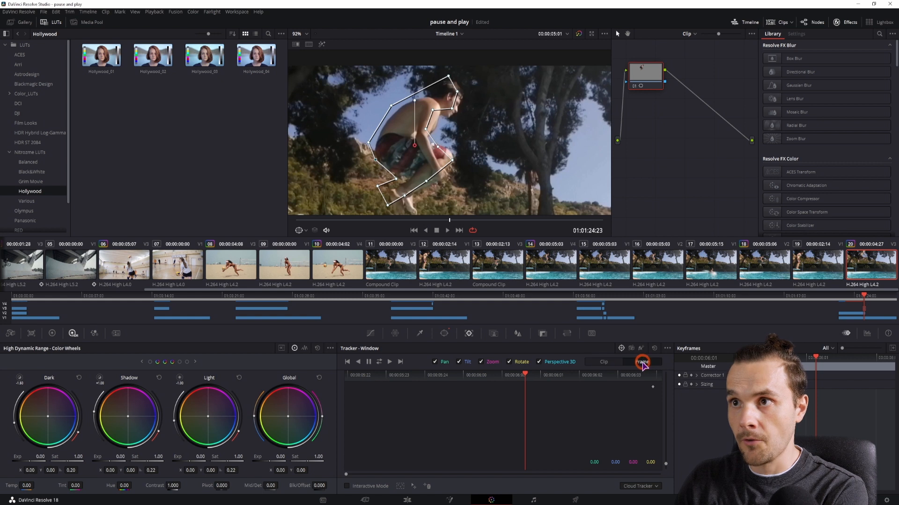
left_click_drag(369, 144, 402, 215)
mouse_move(438, 147)
left_mouse_down()
mouse_move(453, 152)
mouse_move(432, 143)
left_mouse_up()
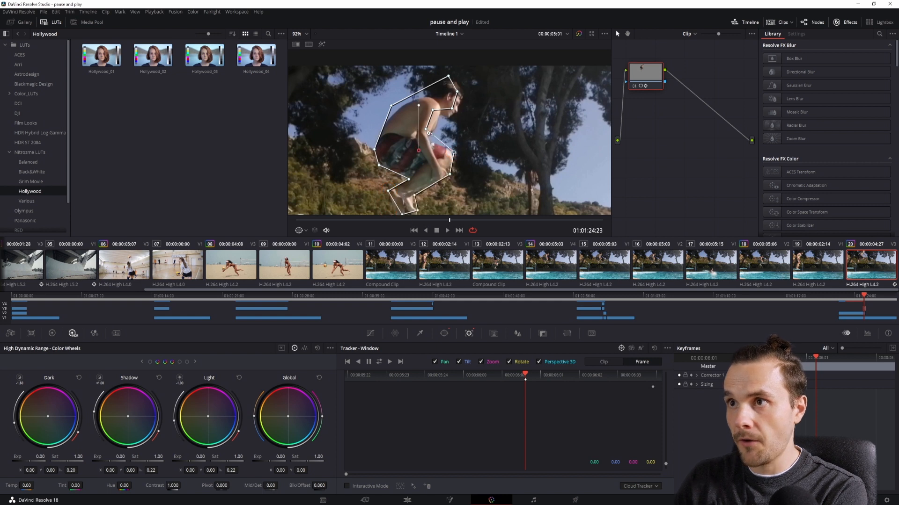
left_click_drag(432, 110, 392, 113)
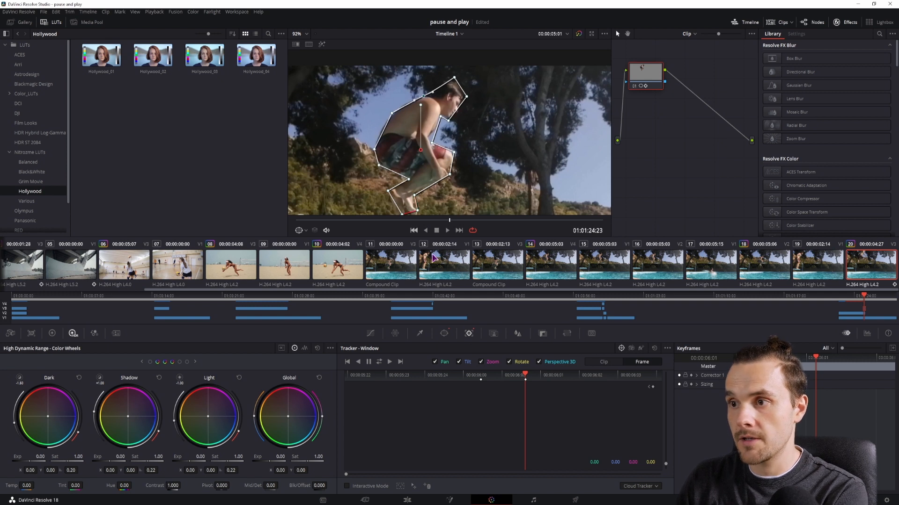
Step back five frames and adjust the curve points to follow the jumper's outline
key("Left")
key("Left")
key("Left")
key("Left")
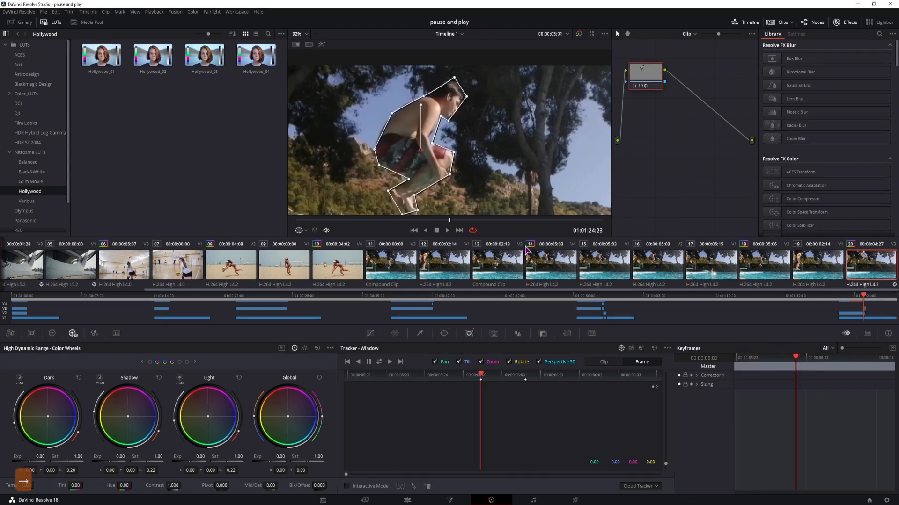
key("Left")
key("Left")
left_click_drag(374, 149, 367, 146)
left_click_drag(379, 165, 373, 163)
left_click_drag(408, 179, 376, 186)
mouse_move(403, 215)
left_mouse_down()
mouse_move(388, 212)
mouse_move(406, 209)
left_mouse_up()
left_click_drag(414, 196, 405, 191)
left_click_drag(450, 174, 442, 173)
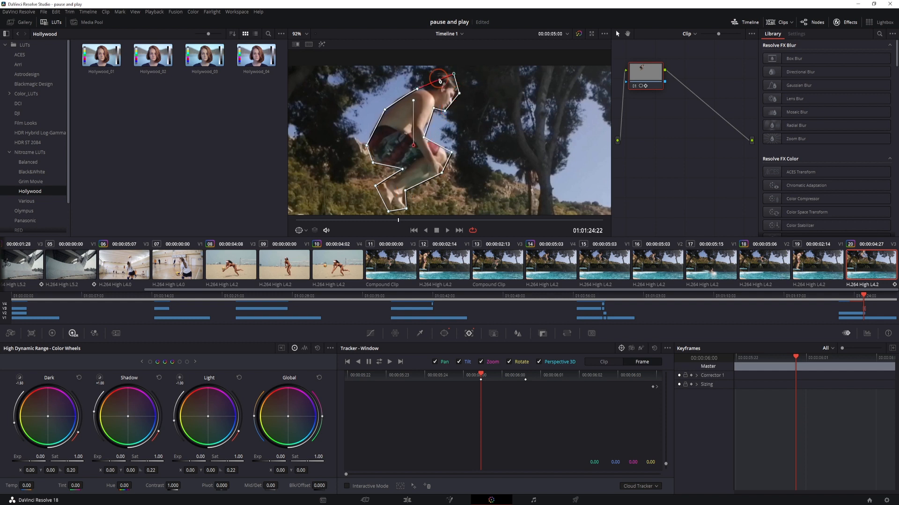
Move two frames forward and realign the curve window's points to the jumper
key("Right")
key("Right")
left_click_drag(466, 99, 455, 129)
left_click_drag(441, 116, 448, 124)
left_click_drag(454, 79, 428, 104)
left_click_drag(391, 113, 398, 117)
left_click_drag(374, 150, 379, 152)
left_click_drag(408, 179, 421, 181)
left_click_drag(388, 191, 405, 175)
mouse_move(411, 180)
left_mouse_down()
mouse_move(424, 189)
mouse_move(415, 169)
left_mouse_up()
Advance one more frame and reposition the curve points around the jumper's body
key("Right")
left_click_drag(450, 97, 453, 106)
left_click_drag(425, 112, 462, 131)
left_click_drag(454, 134, 462, 140)
left_click_drag(447, 149, 447, 165)
left_click_drag(416, 169, 424, 180)
left_click_drag(425, 188, 420, 206)
left_click_drag(396, 184, 405, 190)
left_click_drag(394, 166, 402, 177)
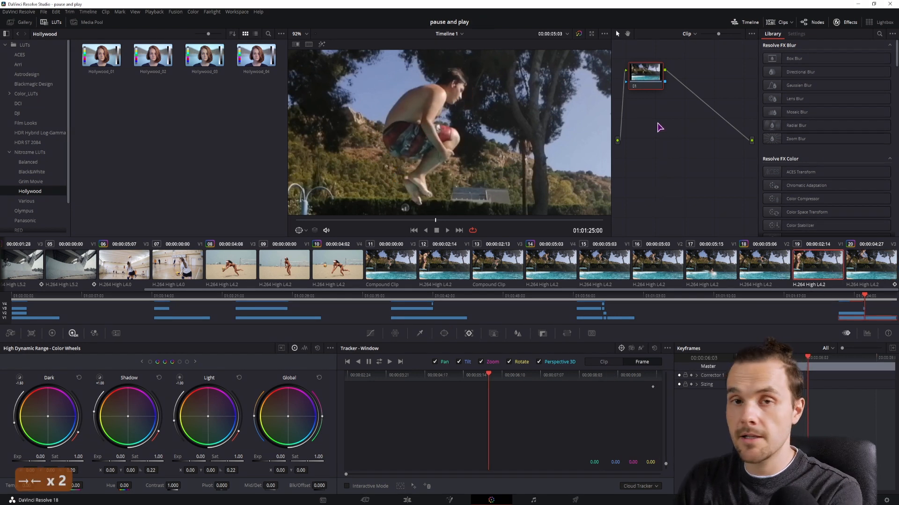
Add an alpha output to this clip's node graph and connect the node's key output to it
right_click(658, 124)
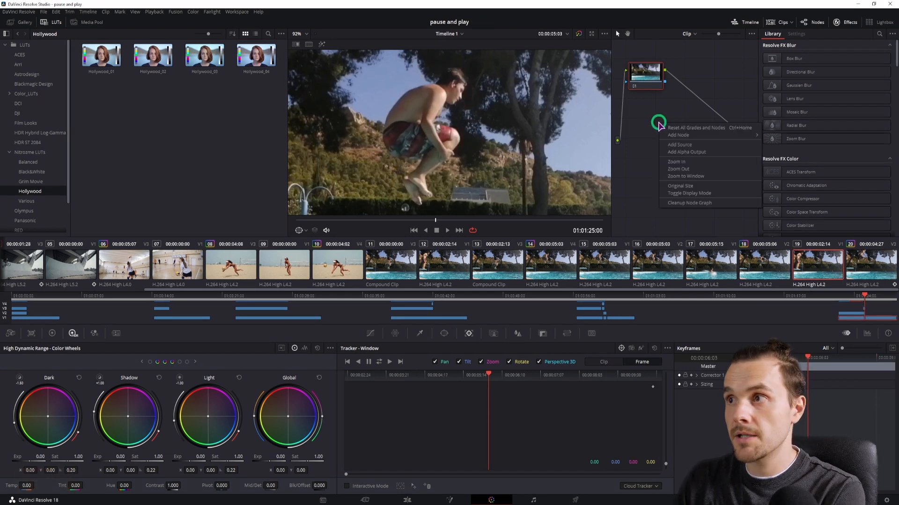
left_click(690, 152)
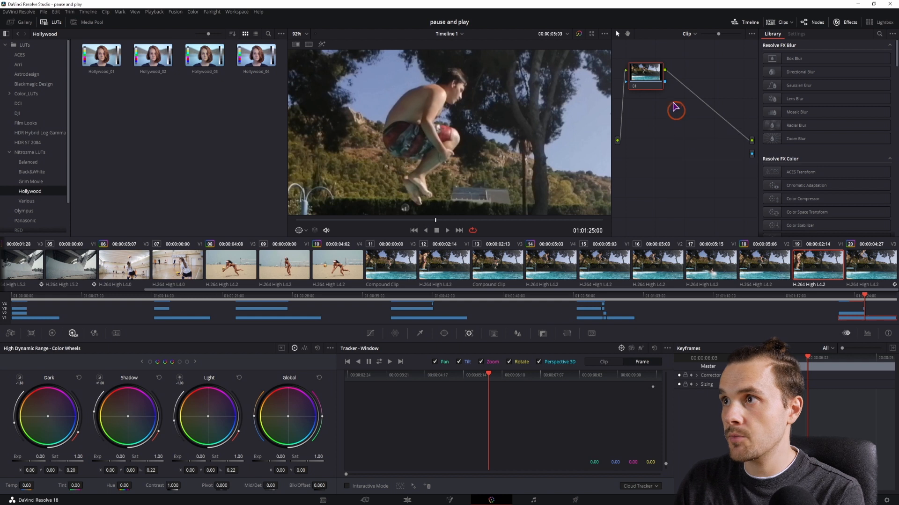
left_click_drag(664, 82, 751, 154)
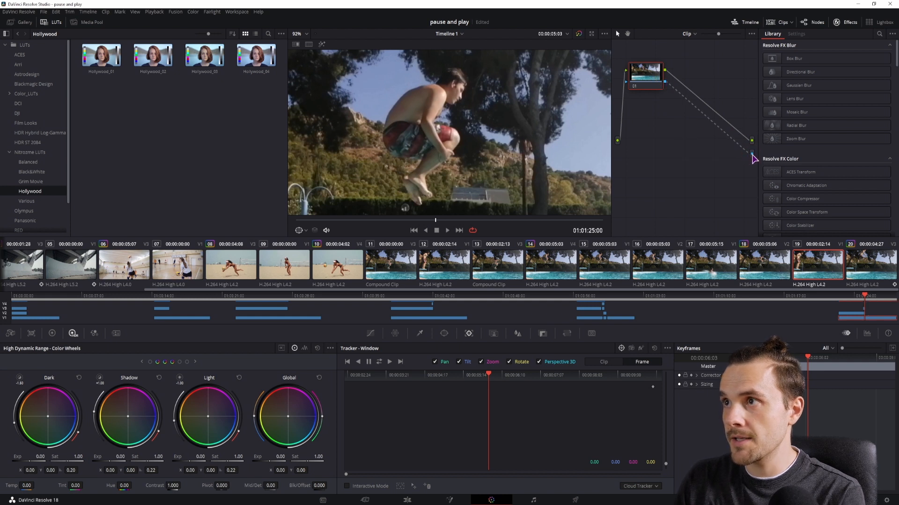
Select the curve-masked jumper clip, add an alpha output and connect its node's key output to it
left_click(864, 314)
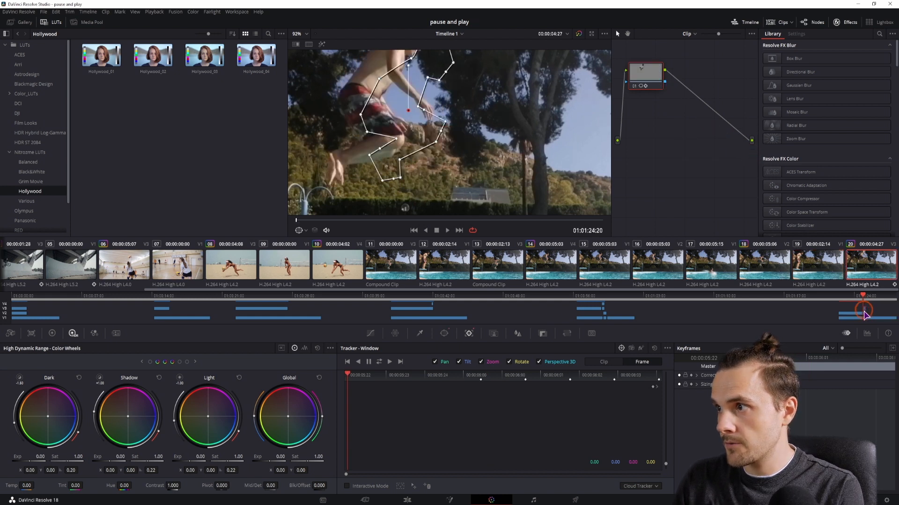
right_click(686, 143)
left_click(713, 173)
left_click_drag(664, 84, 752, 154)
Switch to the Edit page and step forward frame by frame through the clone effect
left_click(406, 501)
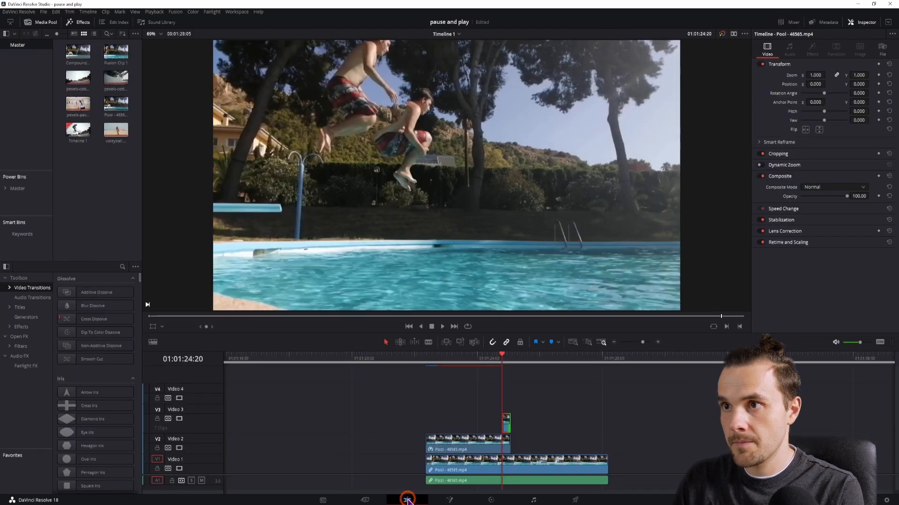
key("Right")
key("Right")
key("Right")
key("Right")
key("Right")
key("Right")
key("Right")
key("Right")
key("Right")
key("Right")
key("Right")
key("Right")
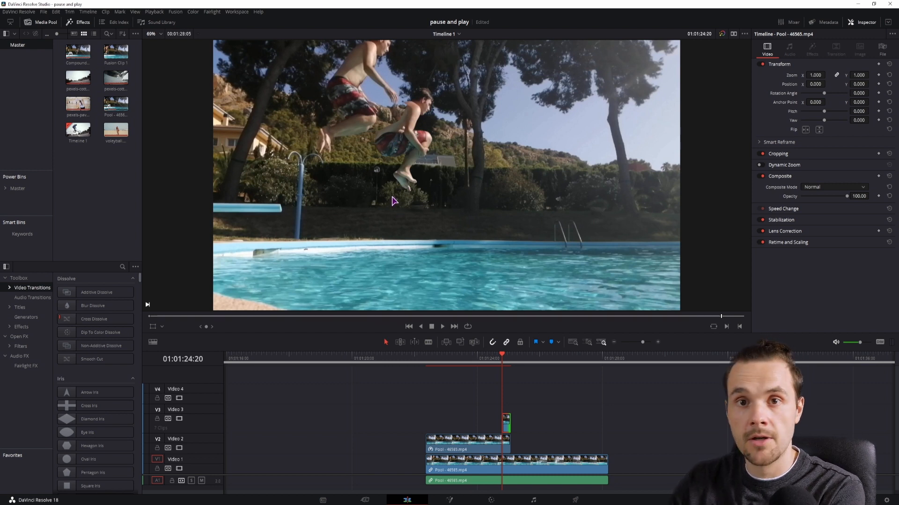
key("Right")
key("Right")
key("Right")
key("Right")
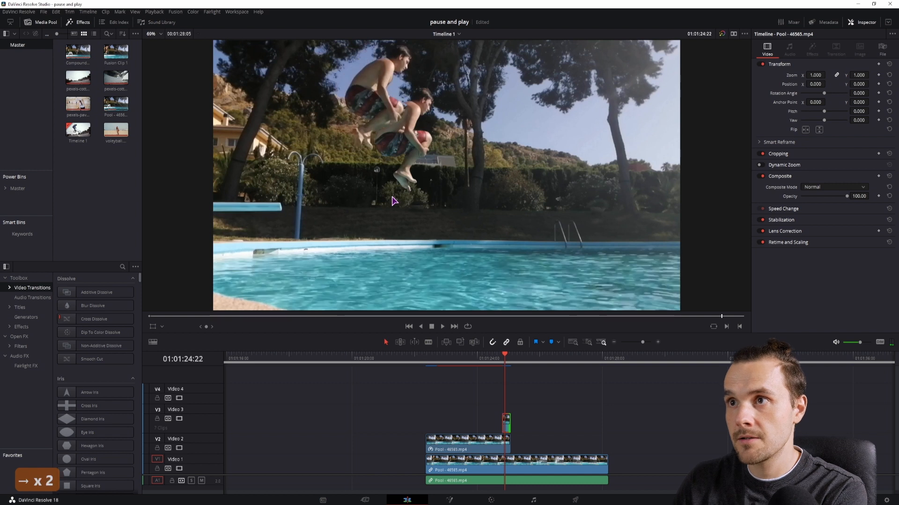
key("Right")
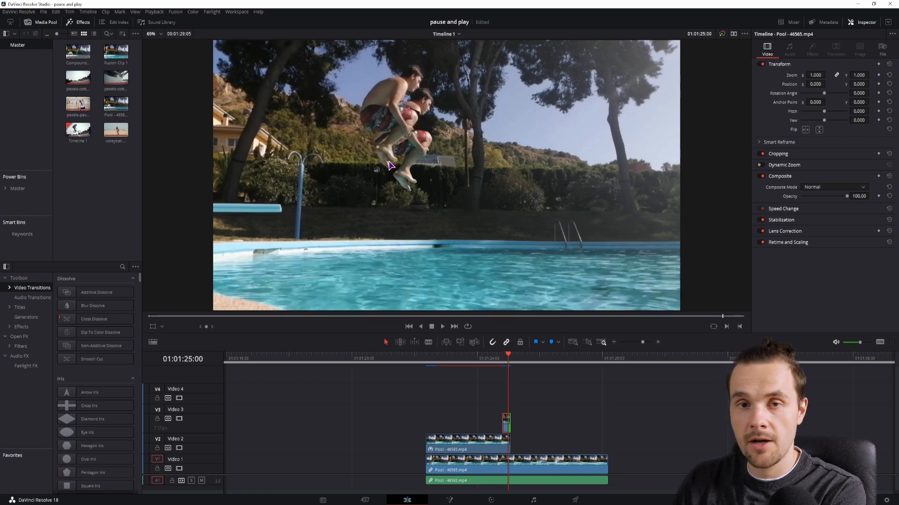
key("Right")
key("Right")
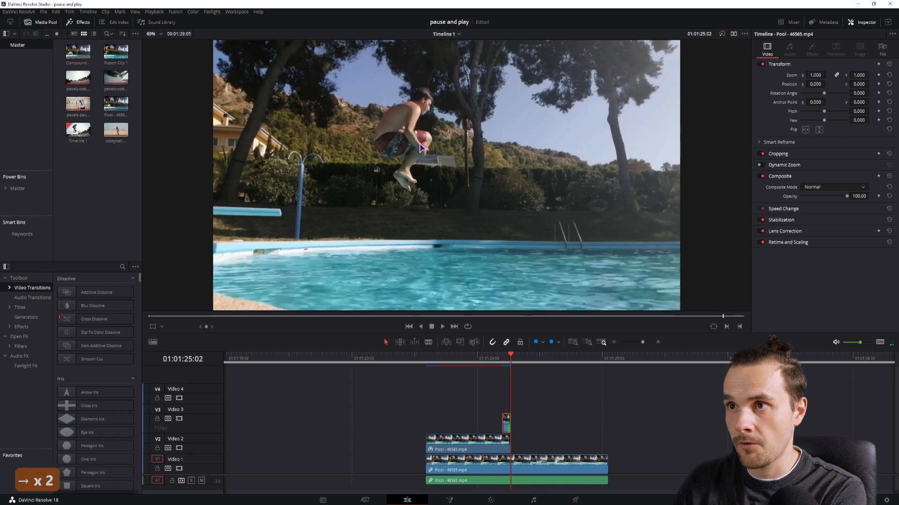
key("Right")
key("Right")
key("Right")
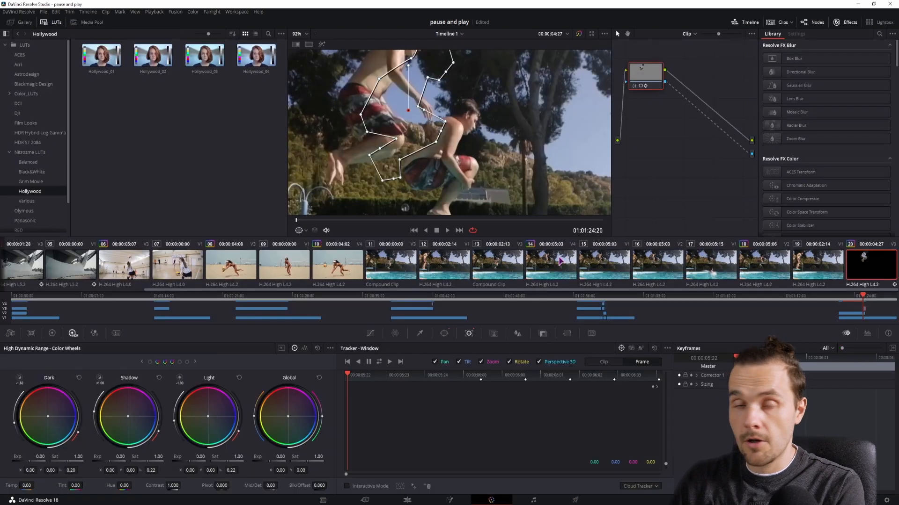
Turn off the curve window, draw a Magic Mask stroke over the jumper and track it forward
left_click(445, 333)
left_click(445, 412)
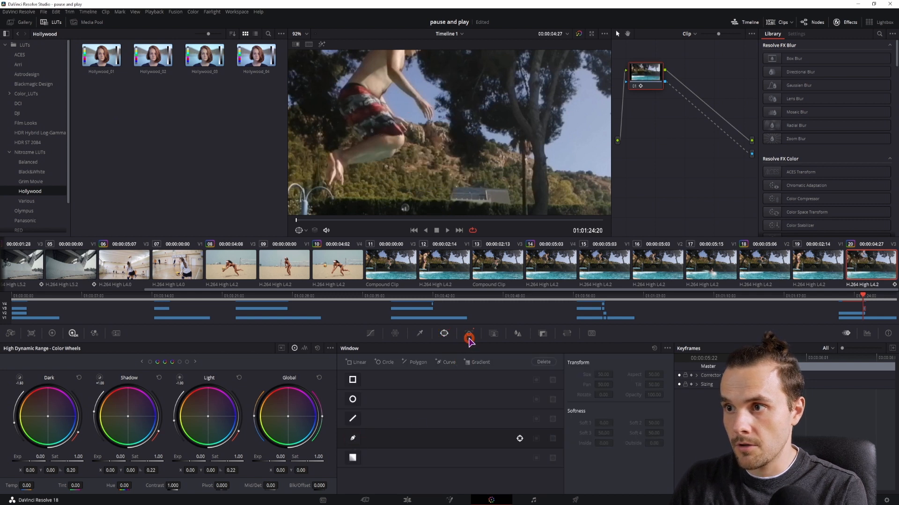
left_click(469, 333)
left_click(493, 334)
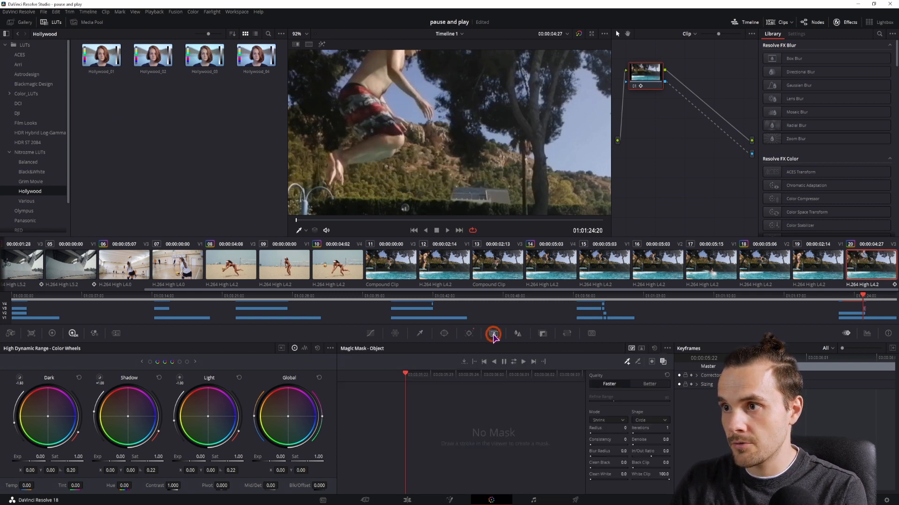
scroll(466, 213, "down", 3)
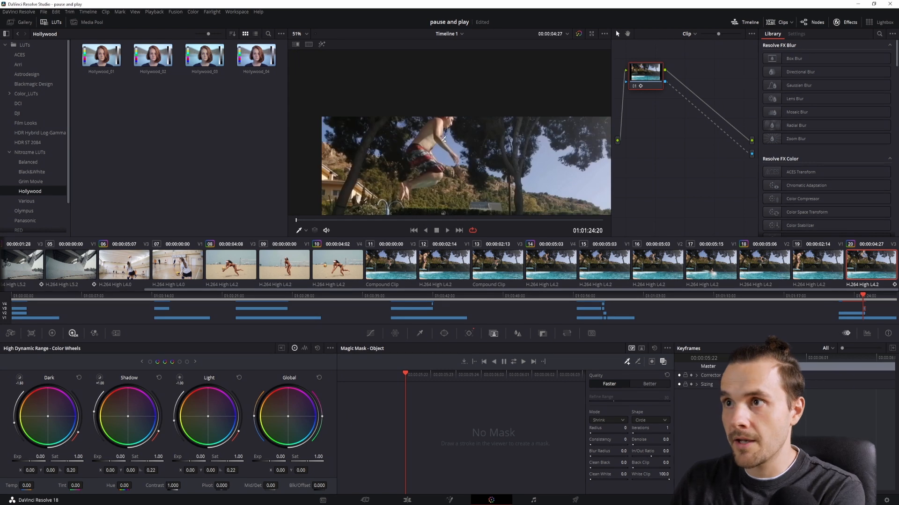
mouse_move(464, 169)
left_mouse_down()
mouse_move(436, 84)
mouse_move(407, 114)
left_mouse_up()
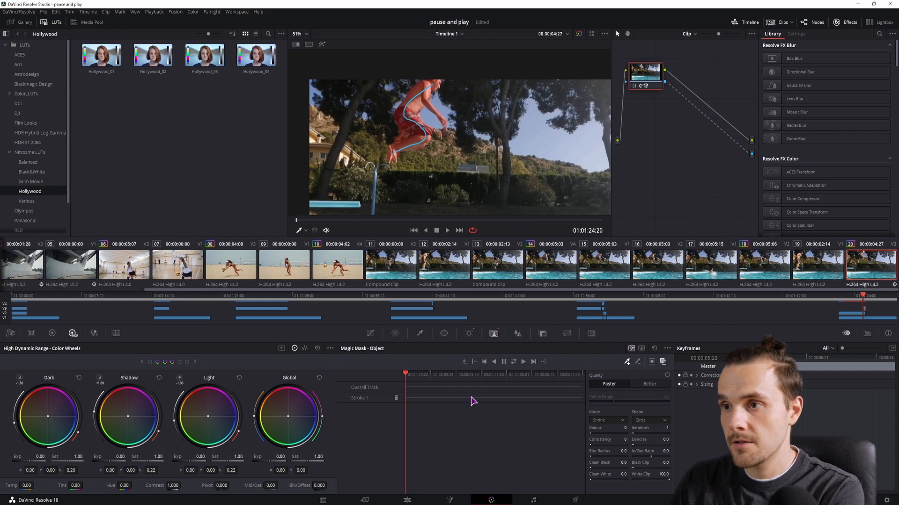
left_click(523, 362)
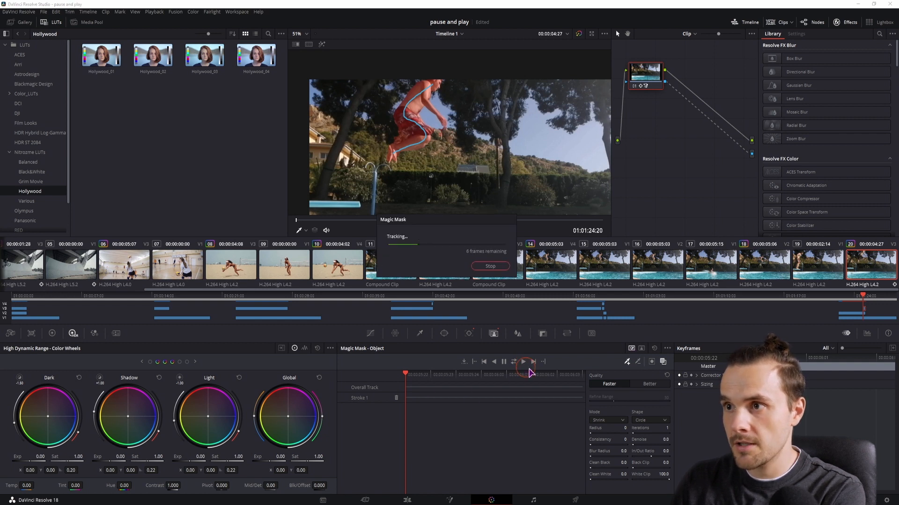
Step back through the masked frames, return to the Edit page and check the clones frame by frame
key("Left")
key("Left")
key("Left")
key("Left")
key("Left")
key("Left")
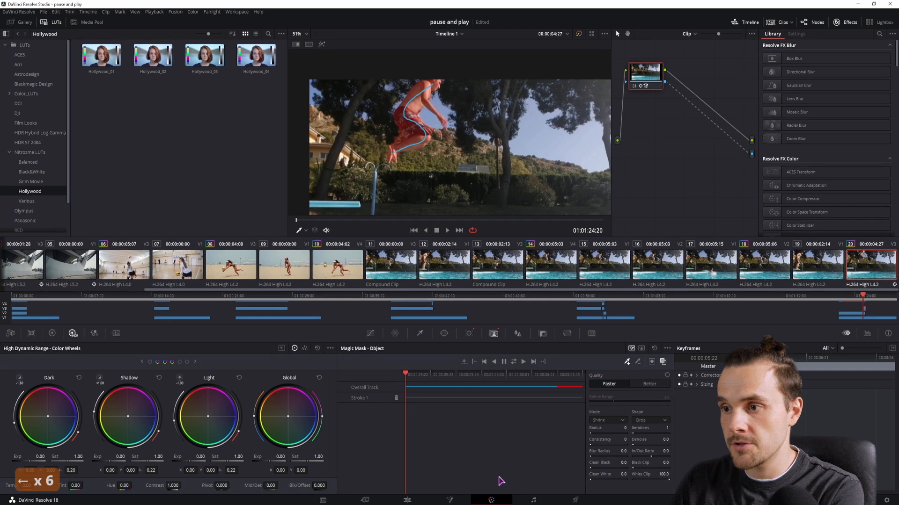
left_click(408, 501)
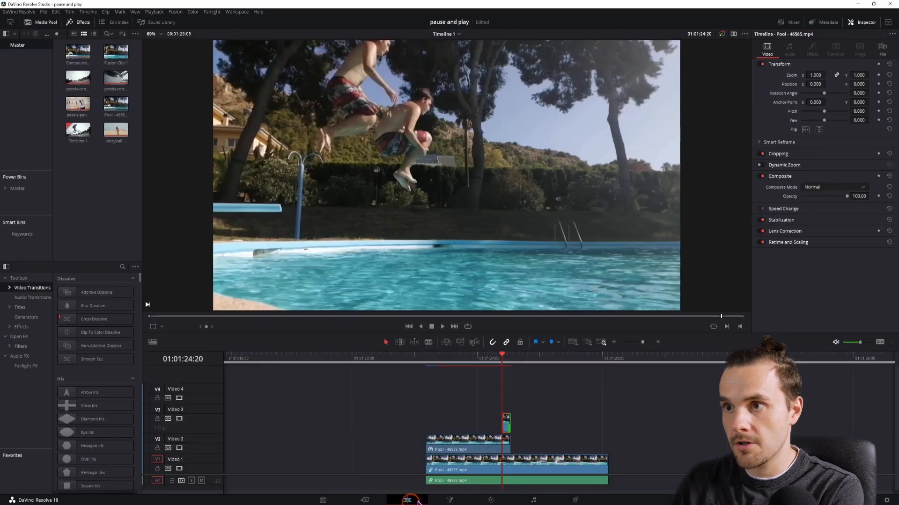
key("Right")
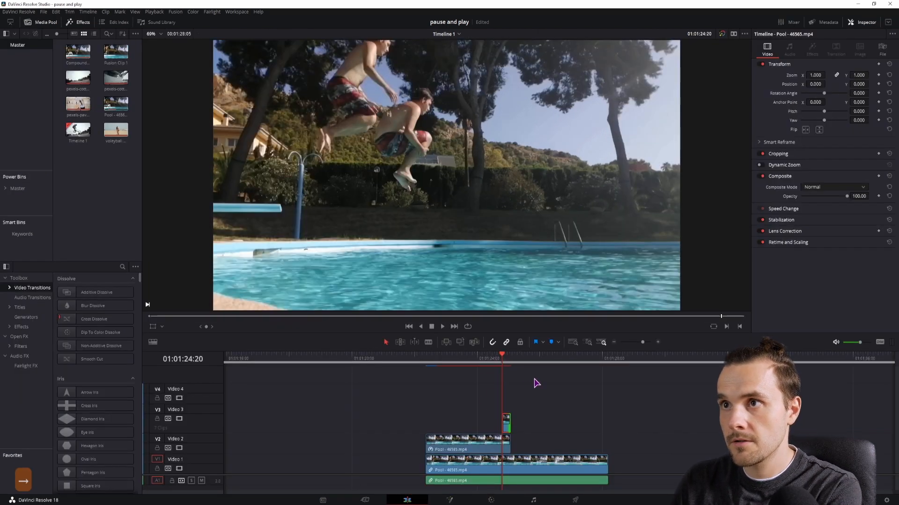
key("Left")
key("Right")
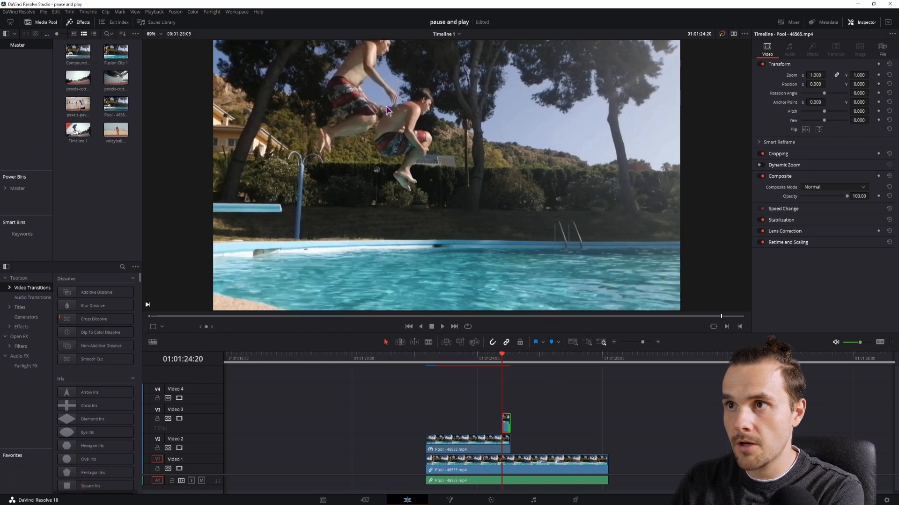
Play the jump back repeatedly around the freeze-frame point to review the clone timing
key("space")
key("space")
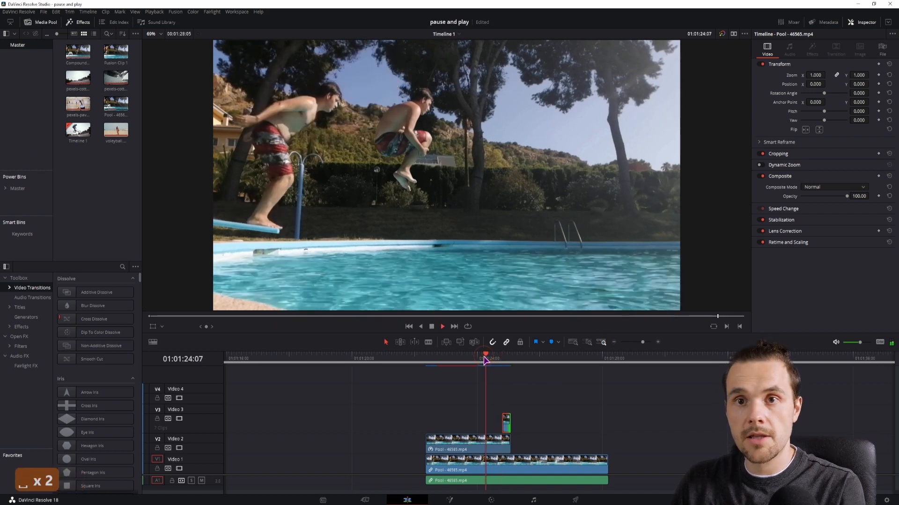
key("space")
key("space")
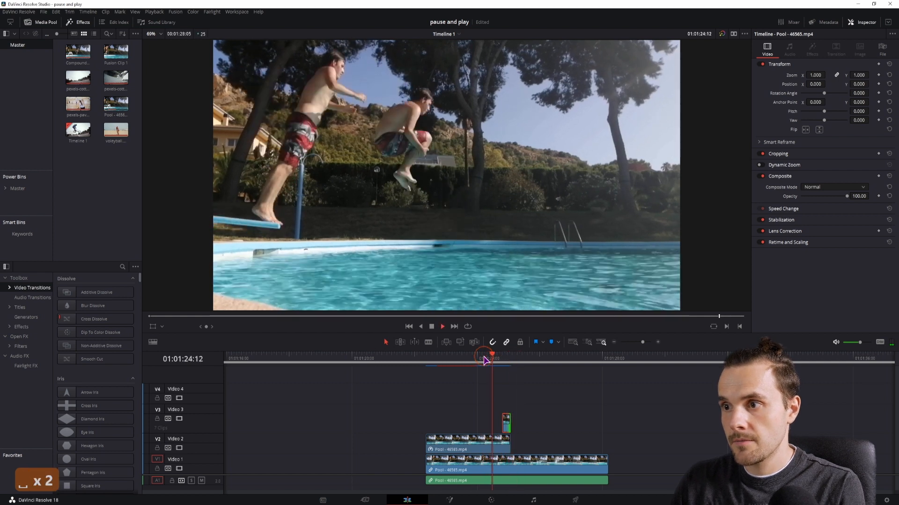
key("space")
key("space")
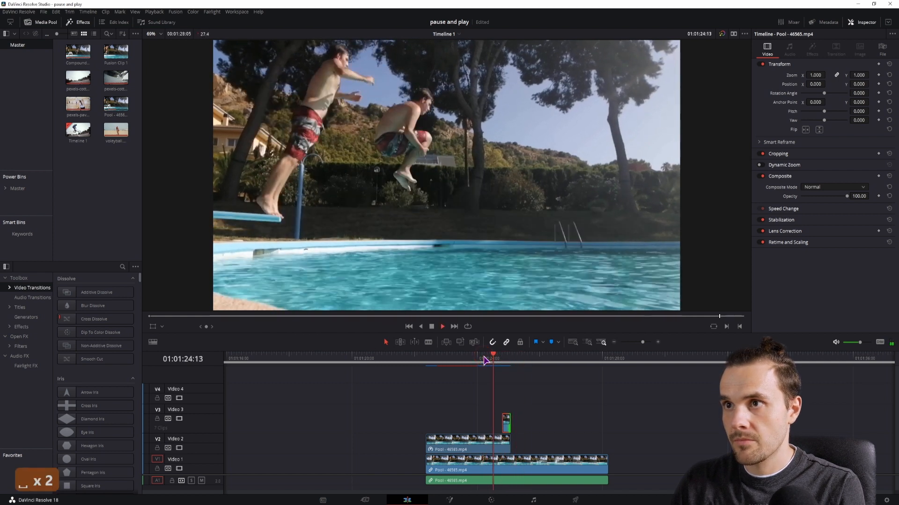
key("space")
key("space")
key("space")
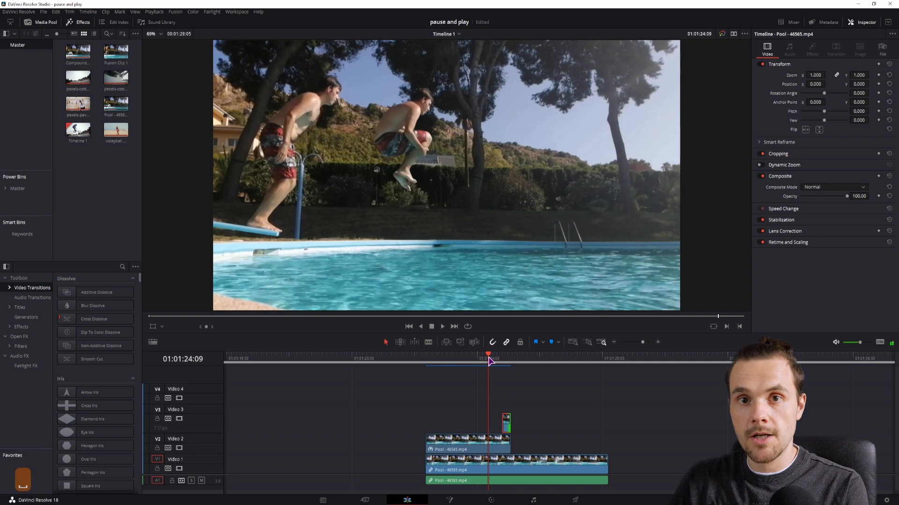
left_click(488, 358)
key("space")
key("space")
left_click(491, 357)
key("space")
key("space")
left_click(491, 356)
key("space")
key("space")
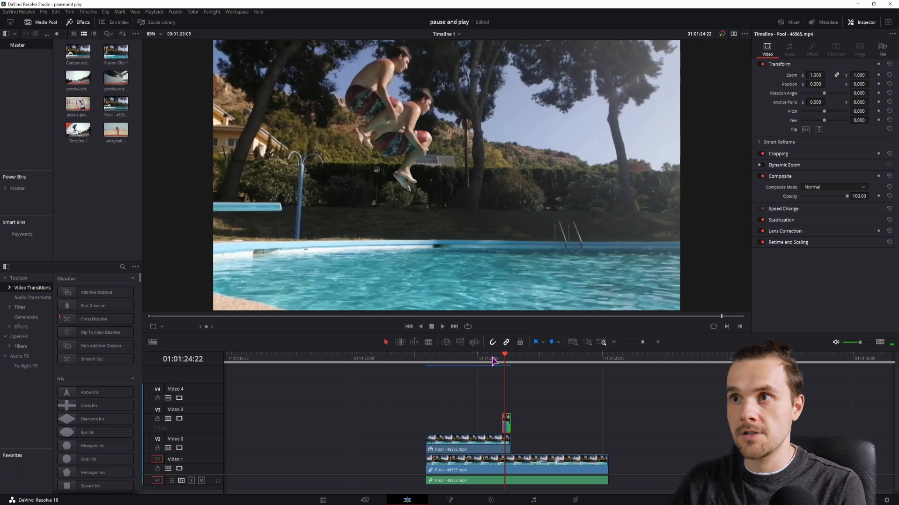
Disable the Video 3 track and preview the jump without the freeze-frame clones
left_click(179, 419)
left_click(473, 360)
key("space")
left_click(503, 360)
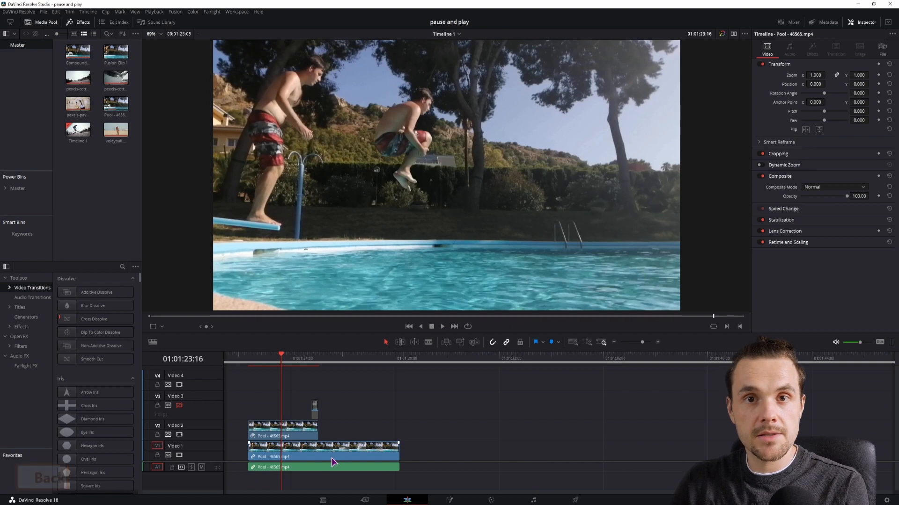
Duplicate the Video 1 and Video 2 pool clips with their audio to a later point on the timeline
left_click_drag(331, 458, 560, 455)
left_click(524, 436)
left_click(536, 456)
left_click(535, 456, "alt")
left_click_drag(523, 456, 523, 439)
left_click(508, 467, "alt")
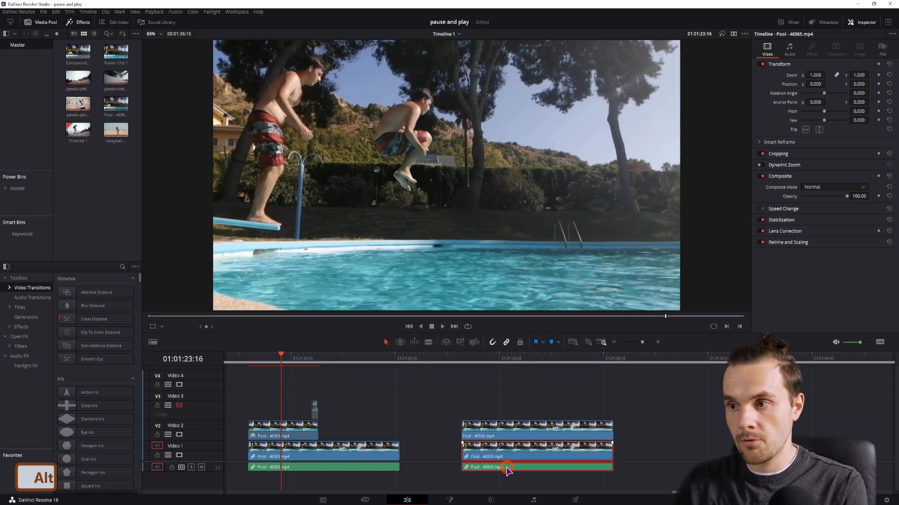
Combine the duplicated Video 1 and Video 2 clips into a new Fusion clip
scroll(543, 443, "right", 2)
left_click(515, 407)
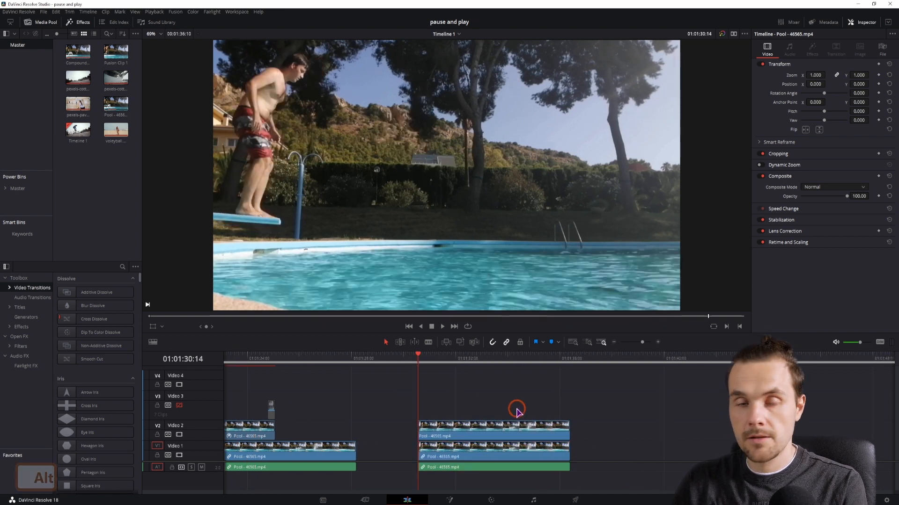
left_click_drag(523, 405, 435, 457)
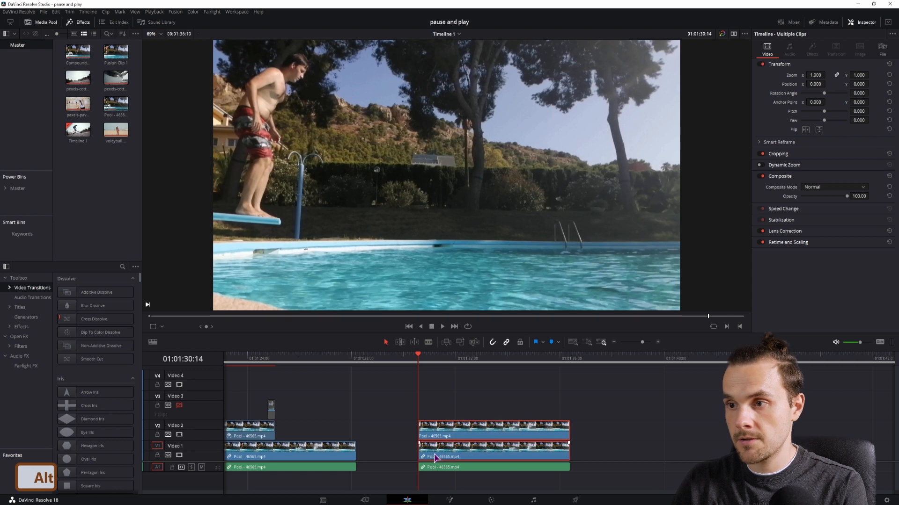
right_click(474, 453)
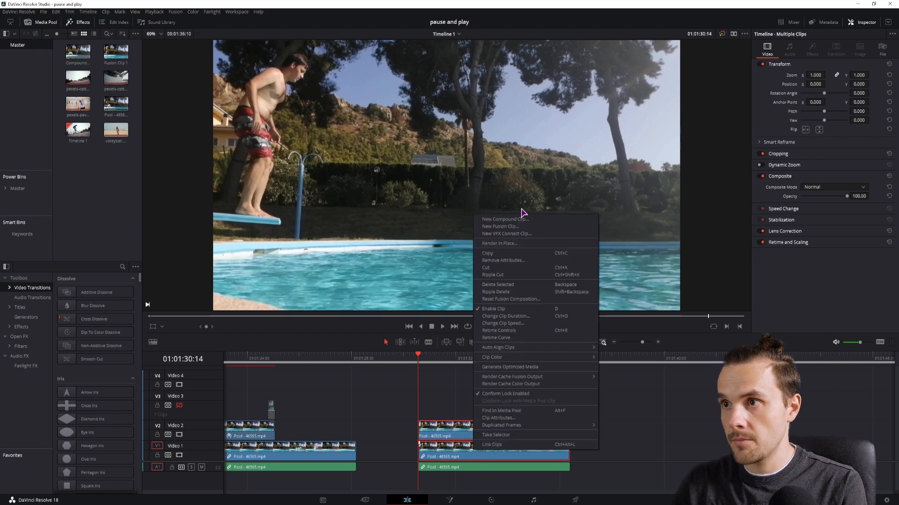
left_click(500, 227)
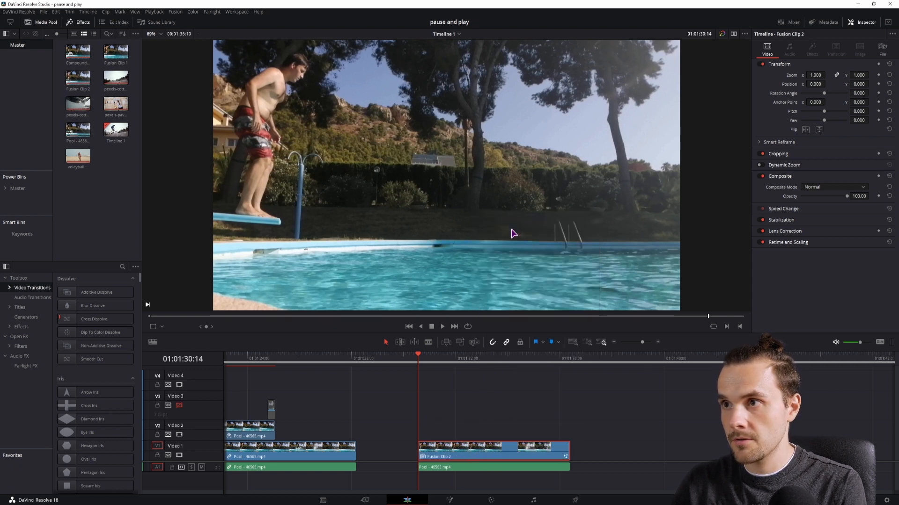
Open the Fusion clip on the Fusion page and view MediaIn1 and MediaIn2 in the viewer
left_click(450, 501)
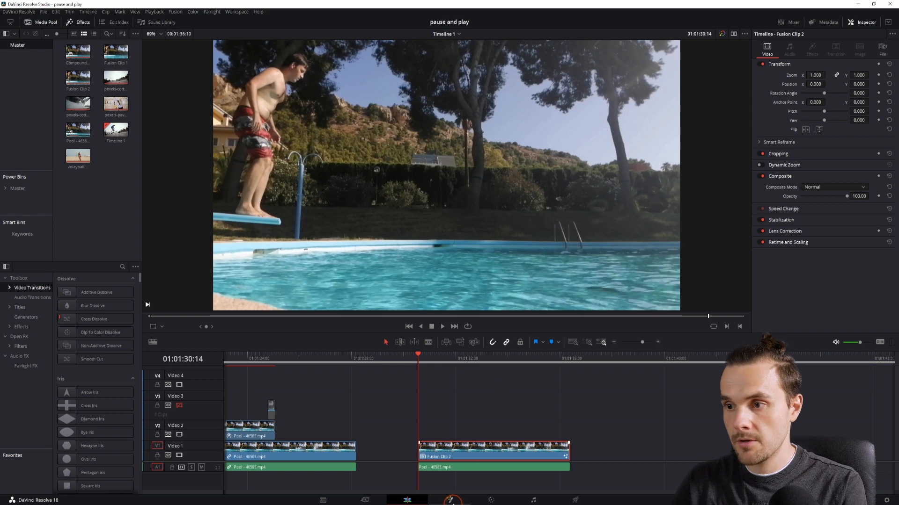
left_click(451, 500)
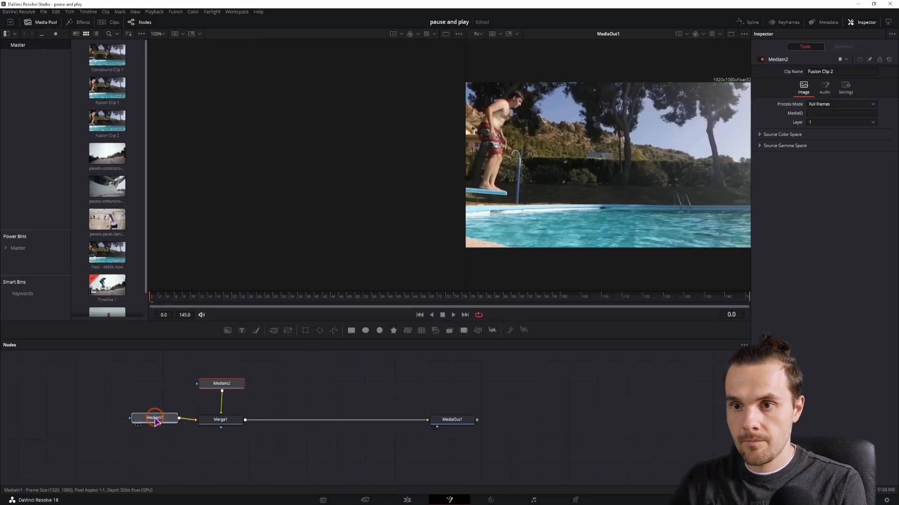
key("1")
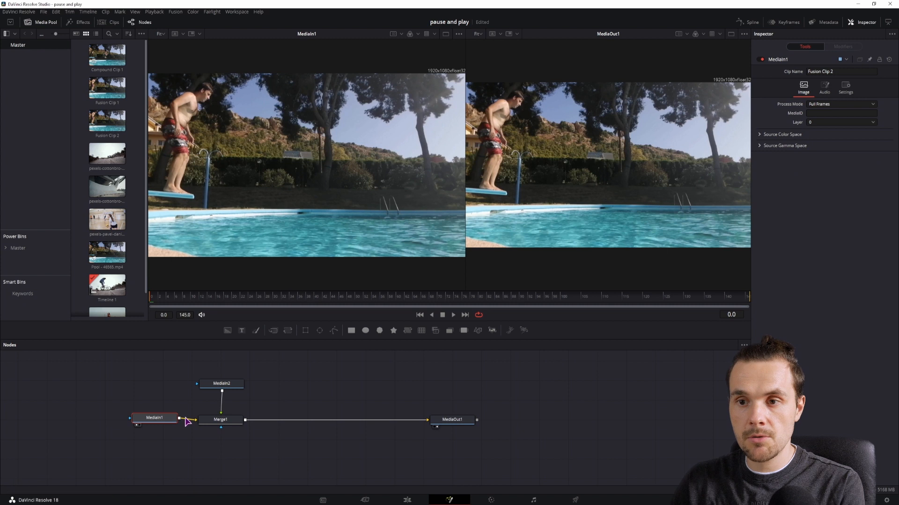
left_click_drag(159, 421, 150, 422)
left_click(225, 384)
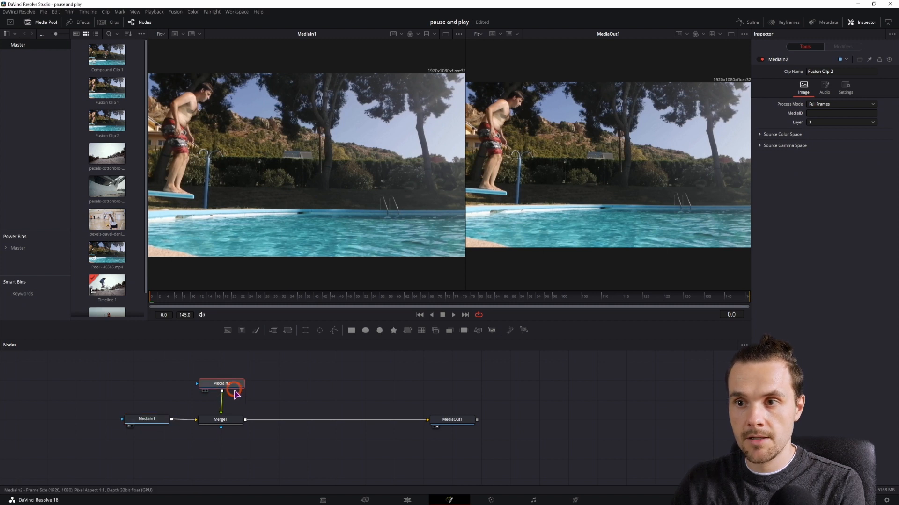
key("1")
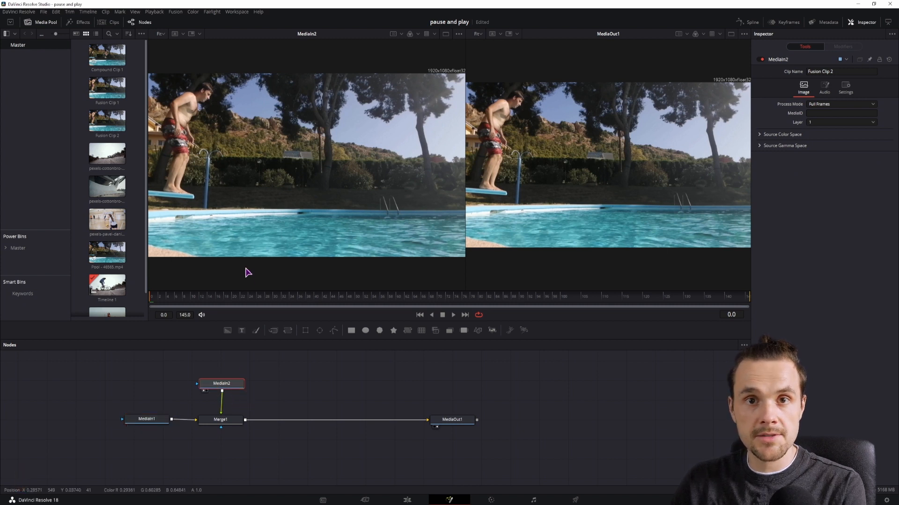
left_click_drag(314, 369, 317, 396)
left_click(228, 413)
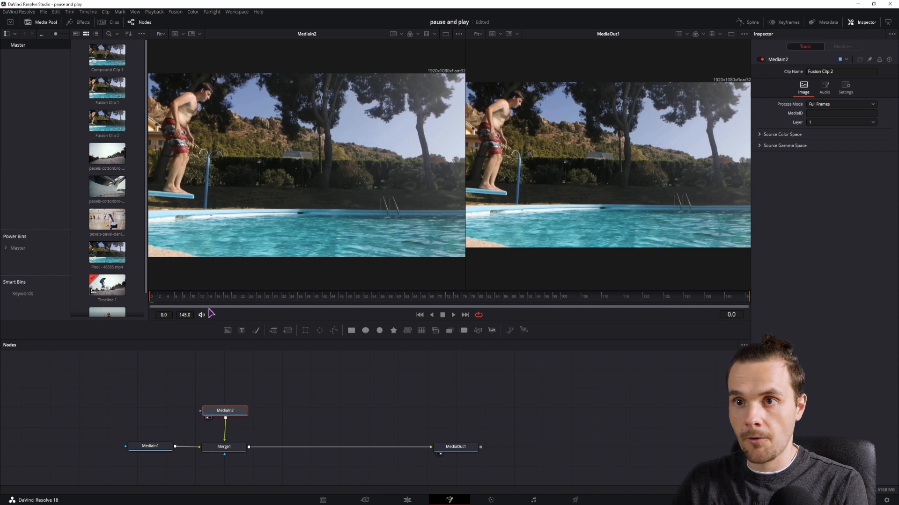
Go to frame 66 and add a Polygon node above MediaIn2 in the node graph
left_click_drag(210, 297, 424, 298)
left_click_drag(282, 385, 287, 395)
left_click_drag(159, 457, 150, 457)
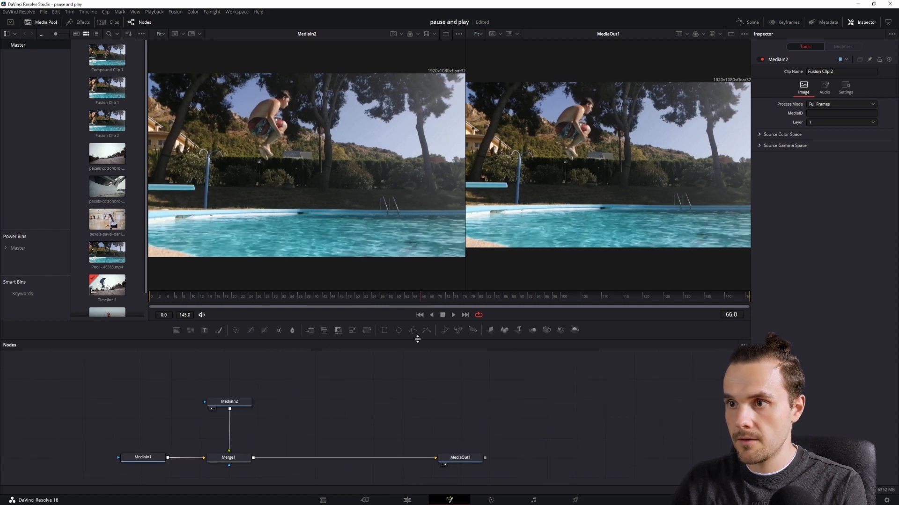
left_click_drag(411, 330, 395, 352)
left_click_drag(229, 378, 317, 393)
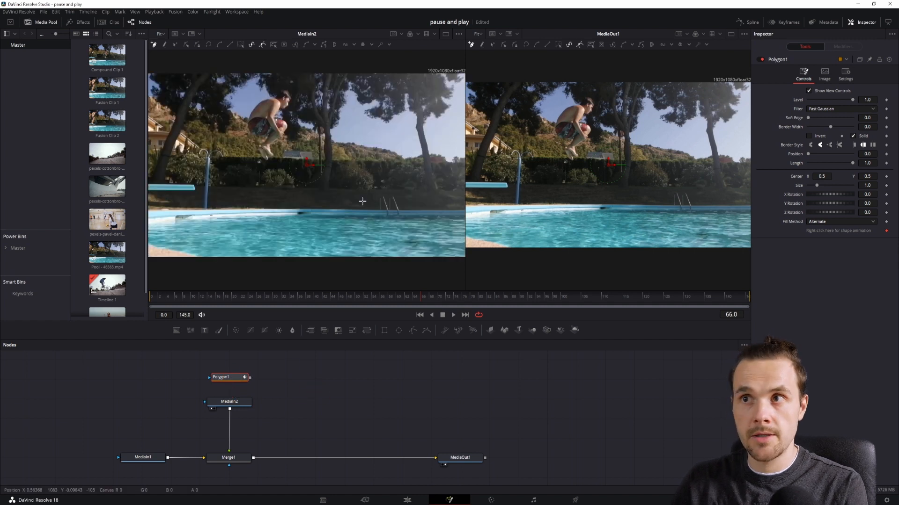
Trace a closed polygon around the mid-air jumper and connect it as MediaIn2's mask
left_click(290, 99)
left_click(284, 93)
left_click(259, 104)
left_click(252, 112)
left_click(249, 123)
left_click(251, 134)
left_click(258, 140)
left_click(259, 150)
left_click(263, 159)
left_click(271, 158)
left_click(290, 99)
left_click_drag(230, 383, 229, 398)
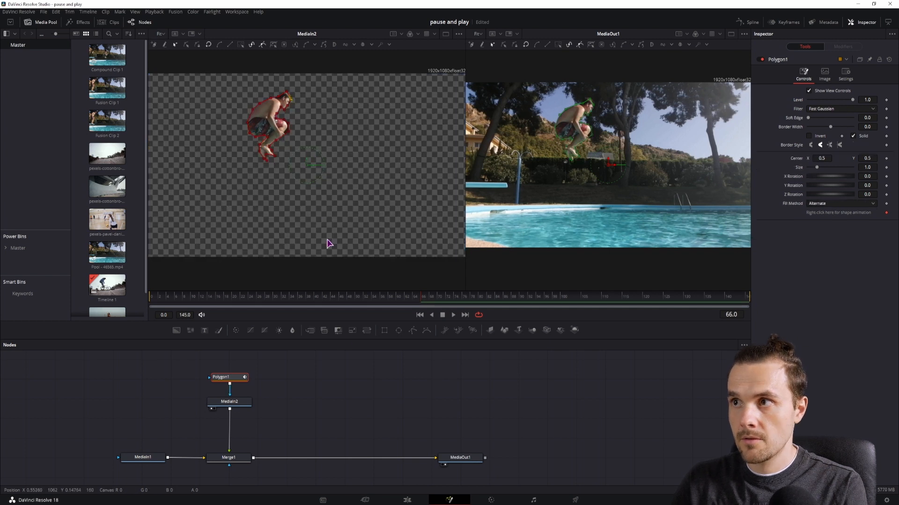
Insert a Time Speed node after MediaIn2 with speed 0 and delay 66 to freeze the jumper
mouse_move(414, 300)
left_mouse_down()
mouse_move(398, 298)
mouse_move(422, 301)
left_mouse_up()
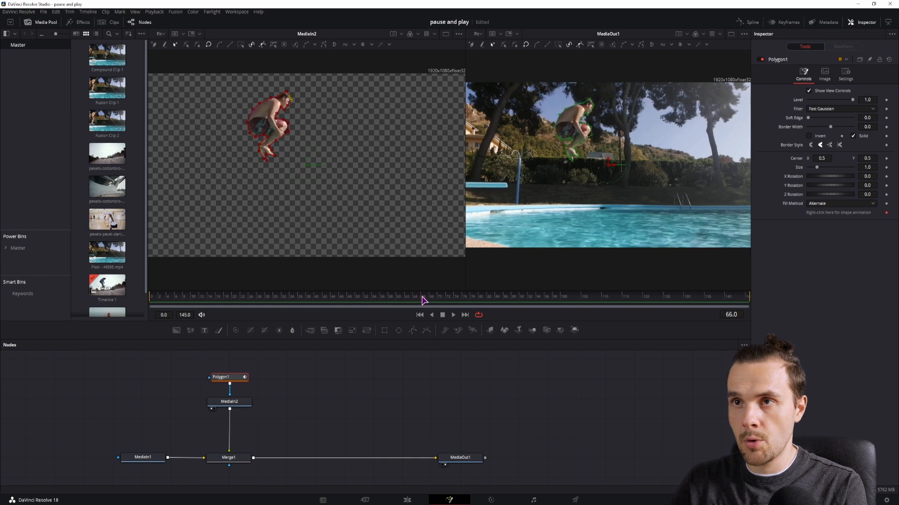
left_click(240, 405)
left_click(303, 417)
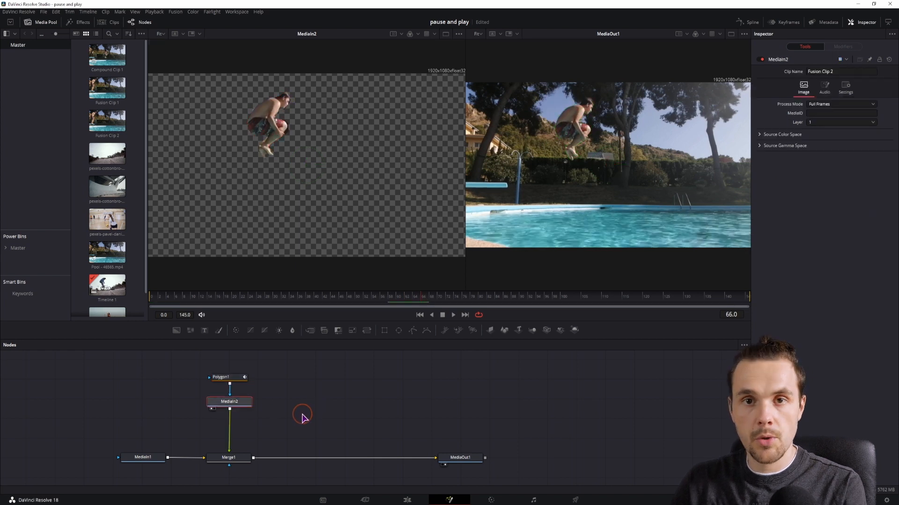
left_click(278, 433)
key("ctrl+space")
type("time")
key("Down")
key("Down")
key("Down")
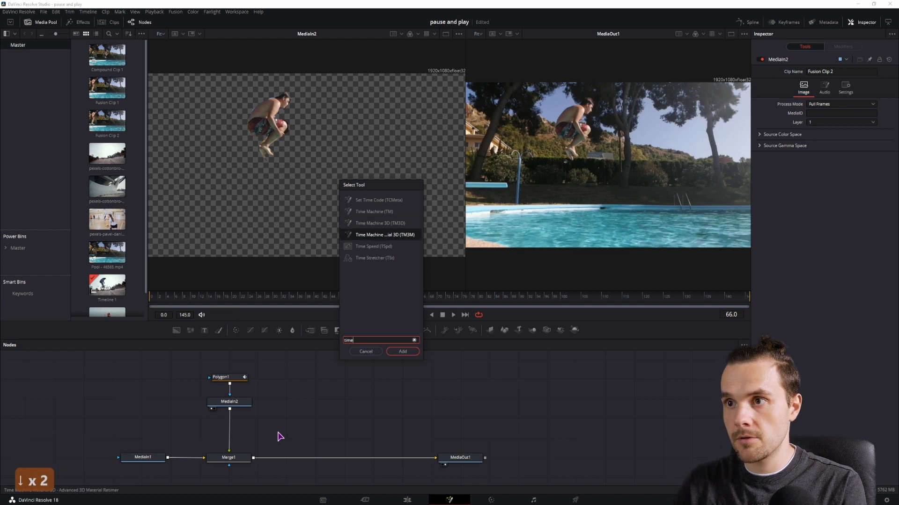
key("Return")
left_click_drag(279, 437, 237, 436)
left_click(871, 90)
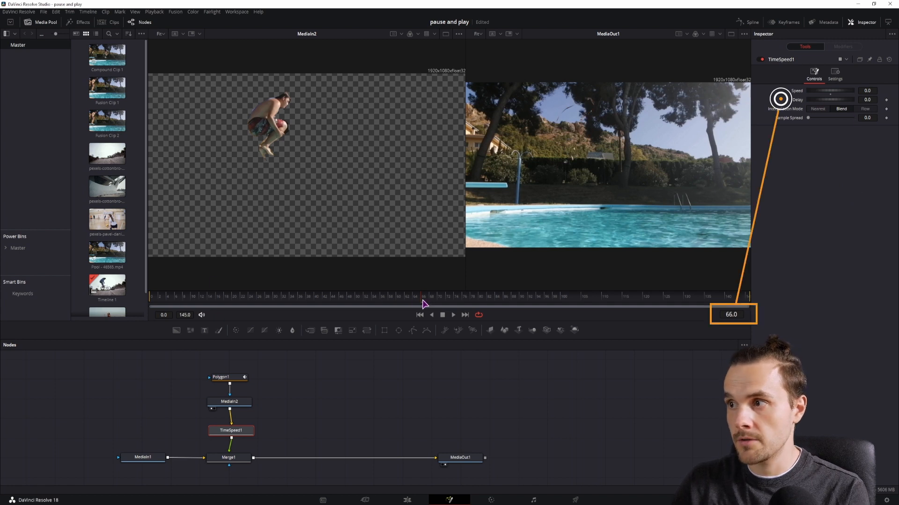
left_click(871, 100)
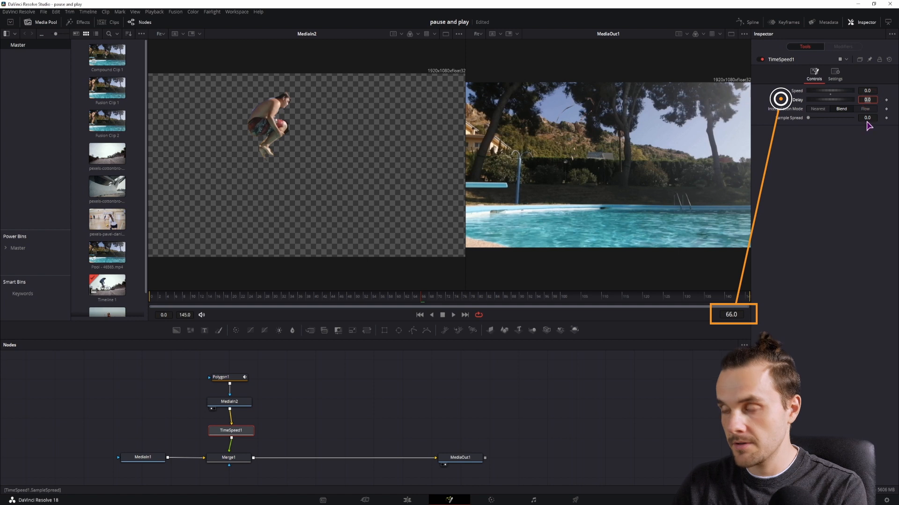
type("66")
Play the composite from the start to preview the frozen jumper clone
left_click(214, 438)
left_click(152, 298)
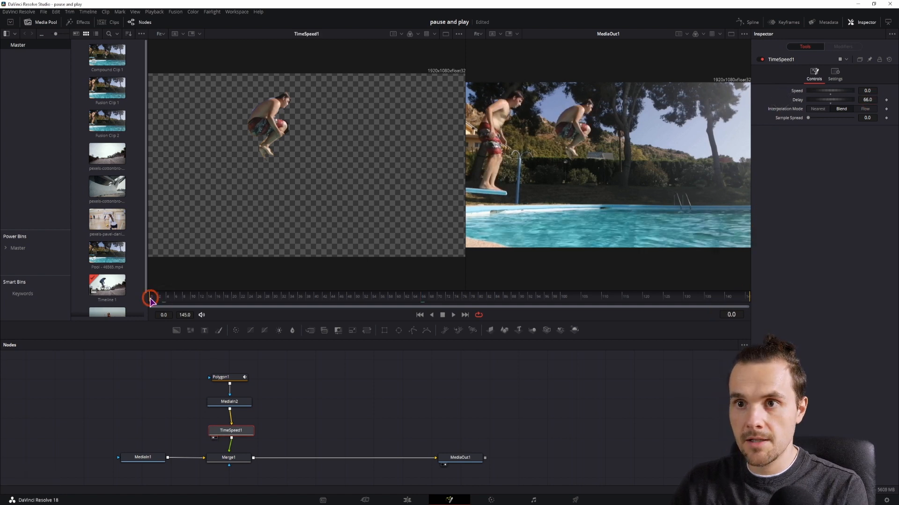
key("space")
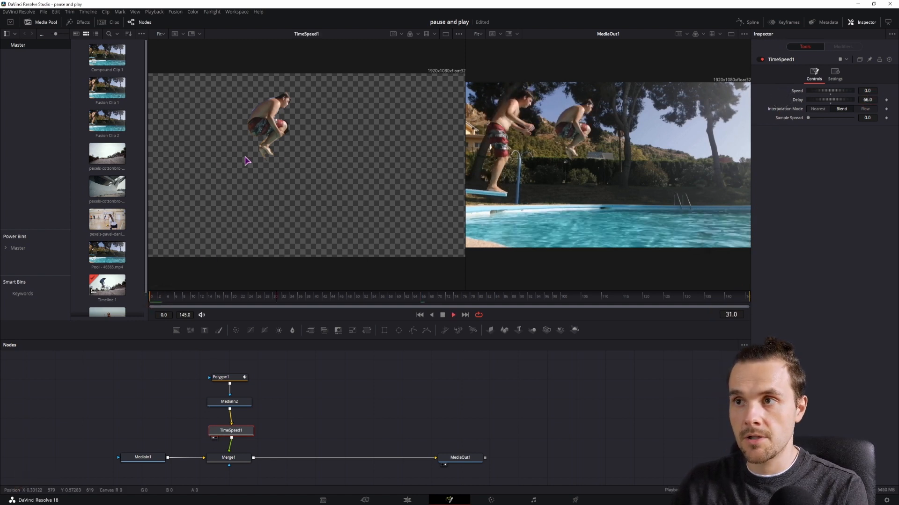
key("space")
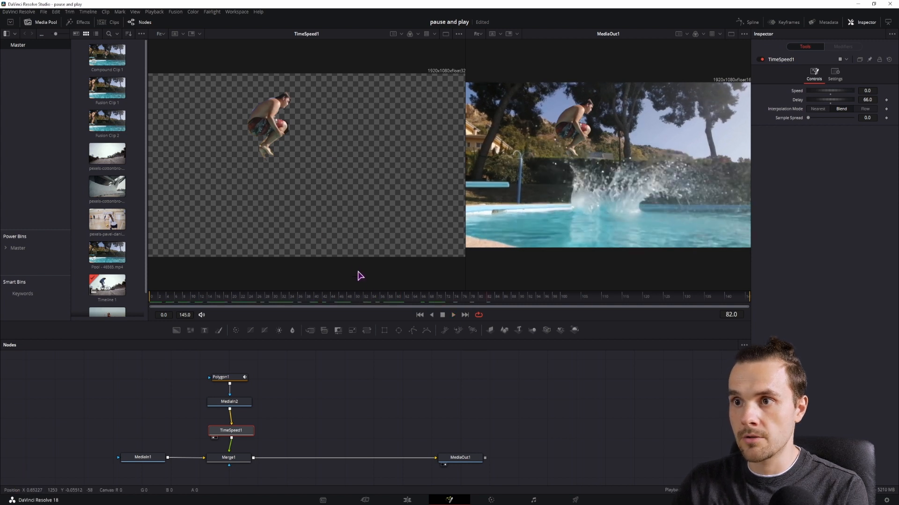
left_click_drag(309, 303, 422, 299)
Keyframe Merge1's Blend at 1.0 on frame 66 and 0 on frame 67
left_click(232, 457)
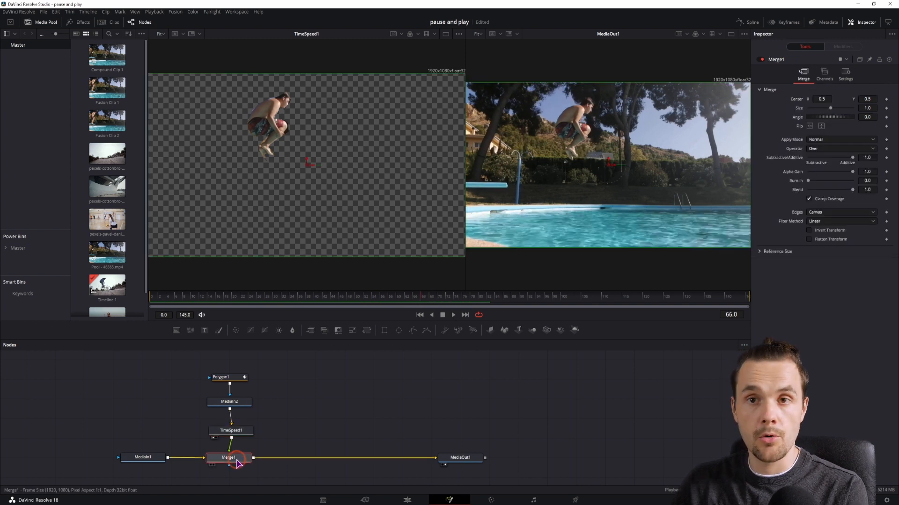
left_click(885, 190)
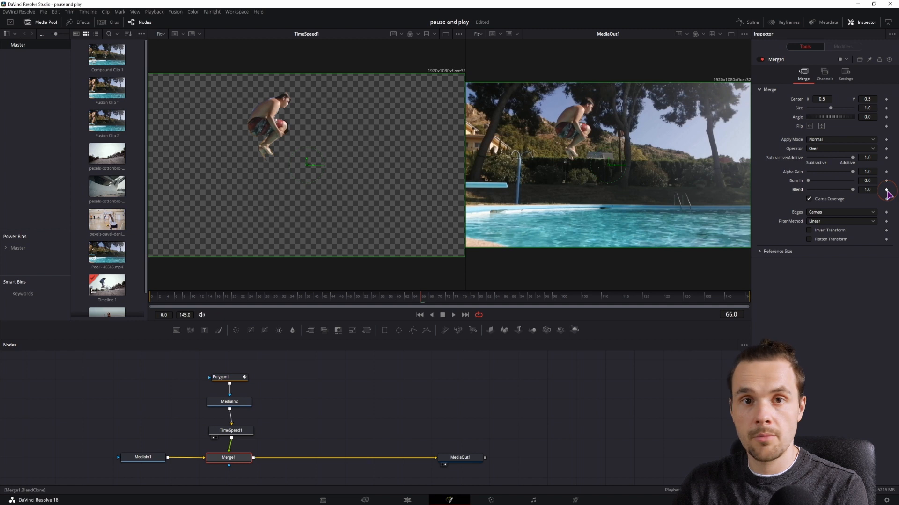
left_click(426, 298)
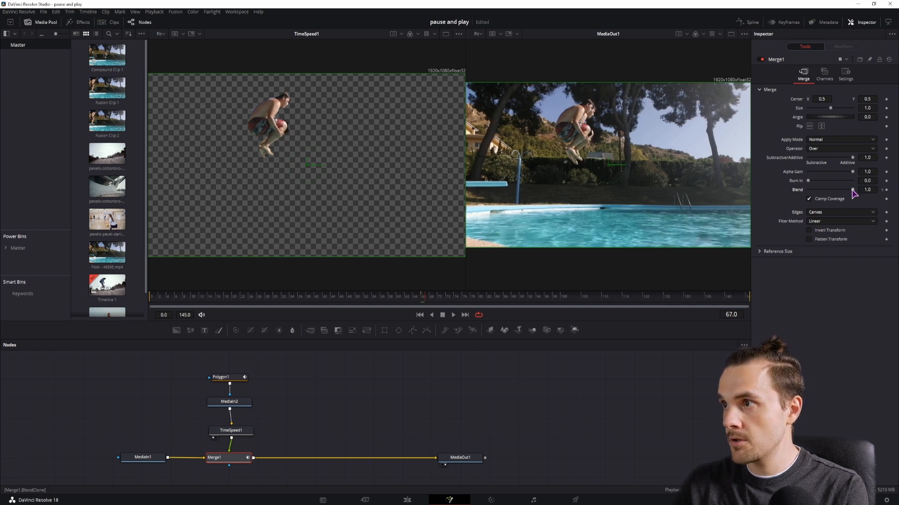
left_click_drag(850, 192, 806, 191)
Scrub and play the composite around the jump to review the clone's timing
left_click(578, 421)
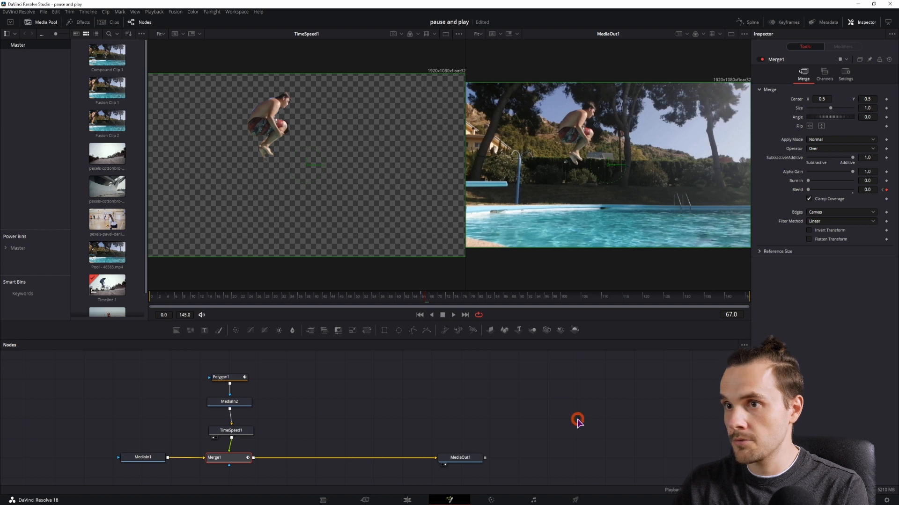
left_click(388, 308)
left_click(366, 298)
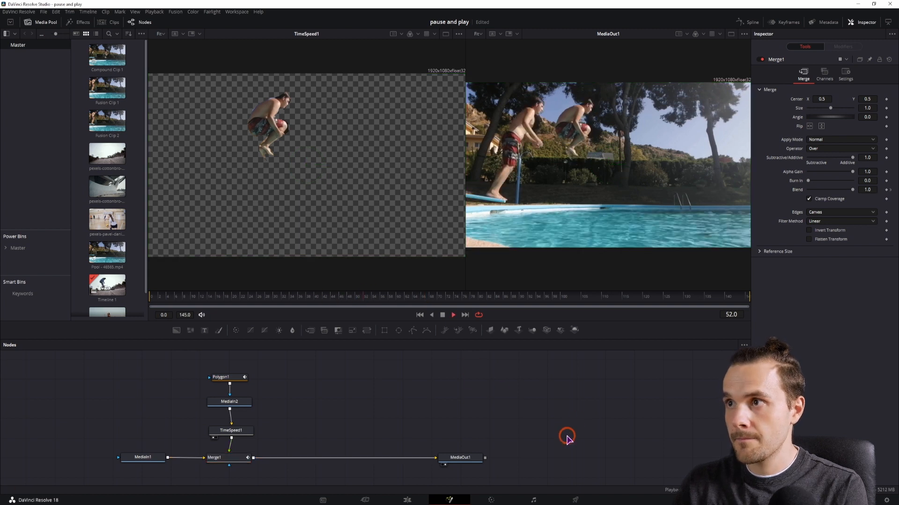
left_click(378, 301)
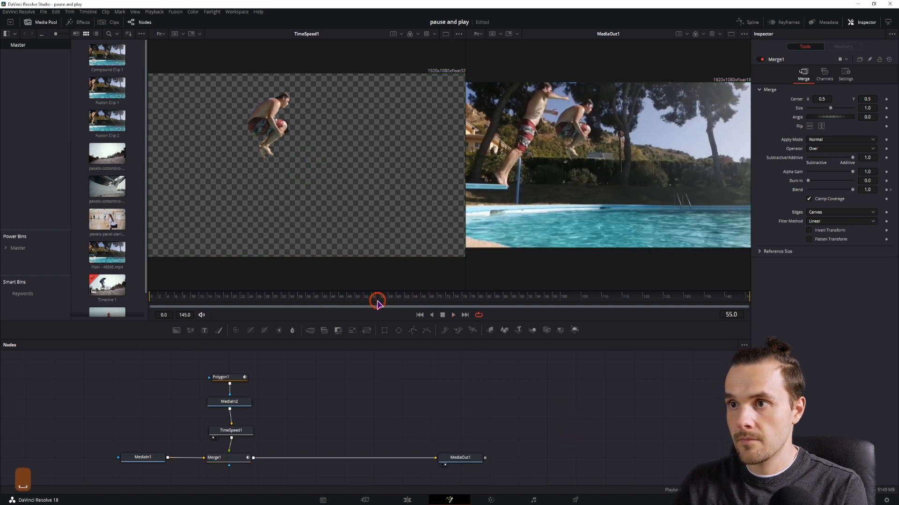
key("space")
key("space")
key("space")
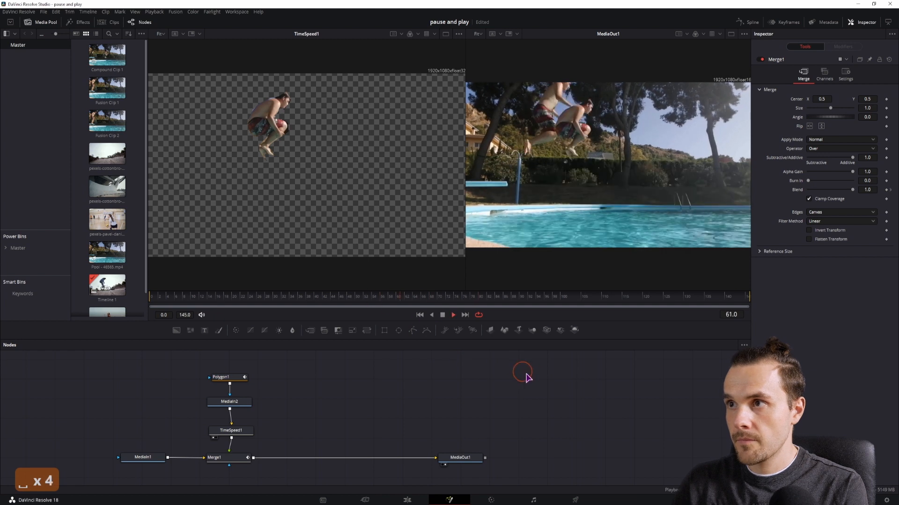
key("space")
left_click(360, 302)
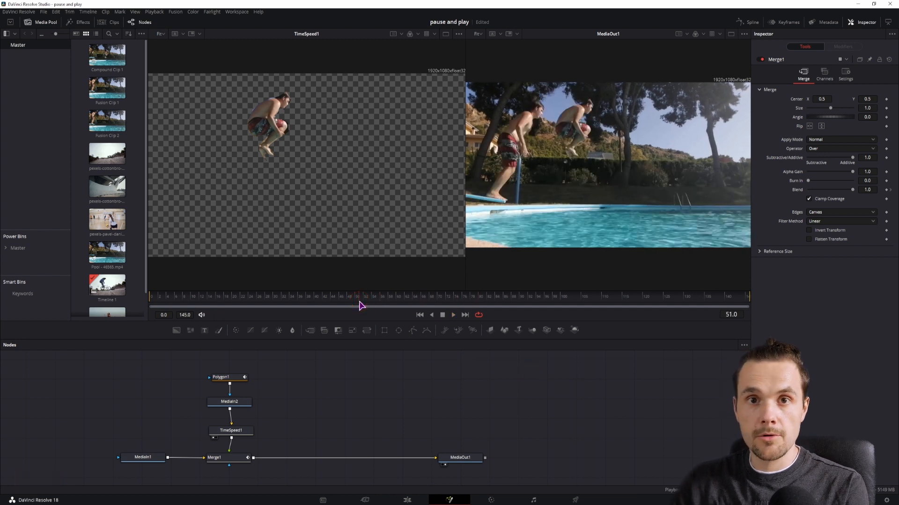
key("space")
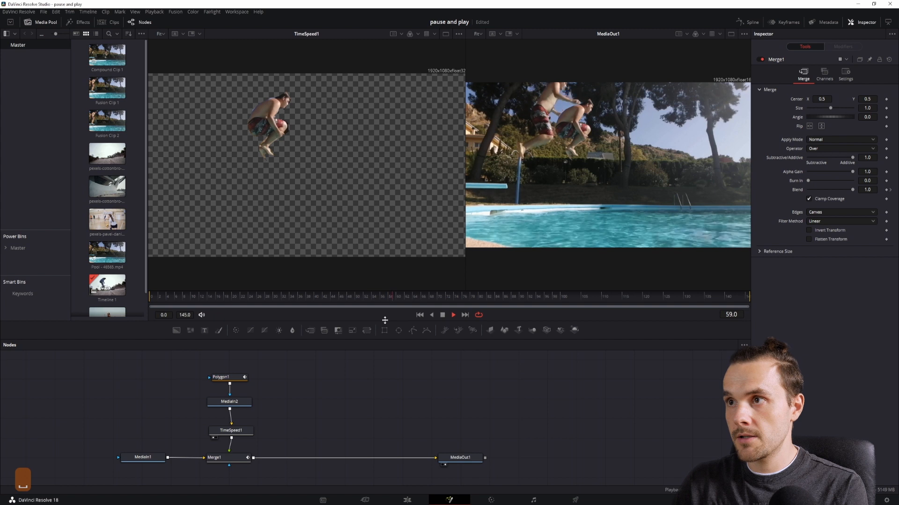
key("space")
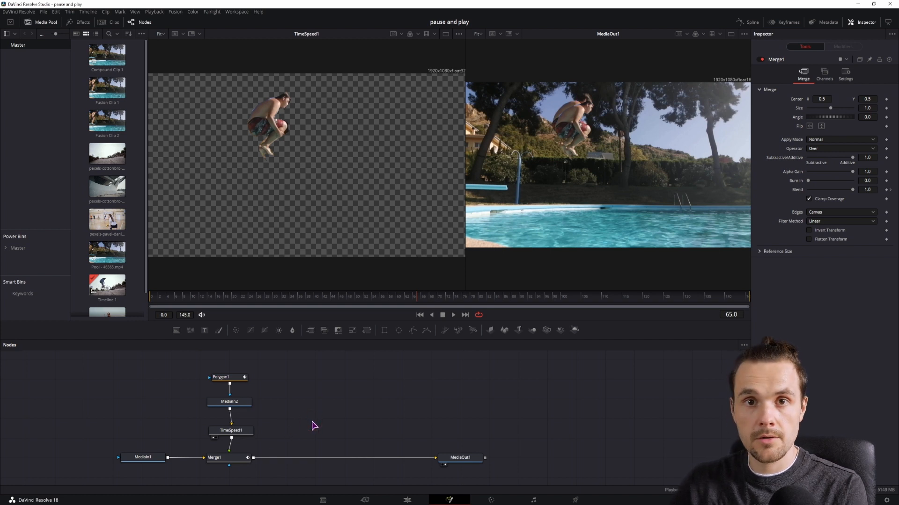
Add a Merge2 node combining MediaIn1 and Merge1, and lower its Blend to about 0.2
left_click(157, 460)
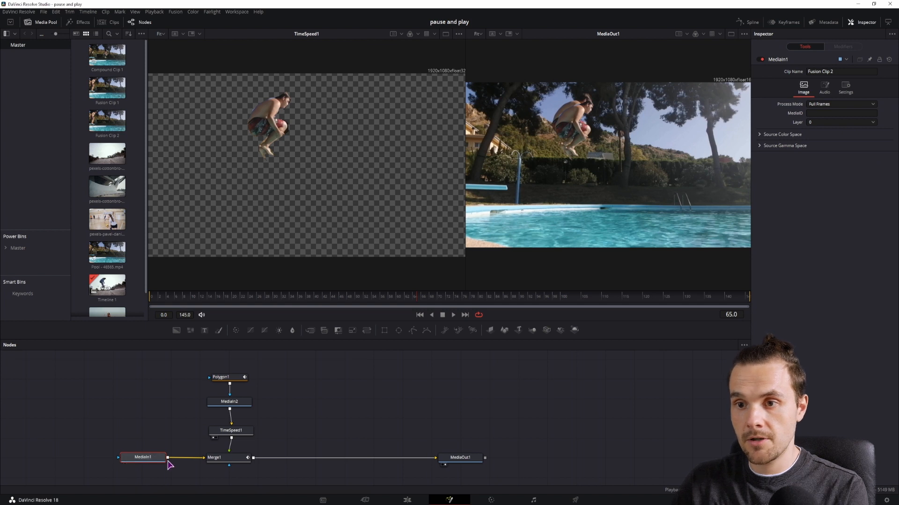
left_click_drag(311, 331, 337, 426)
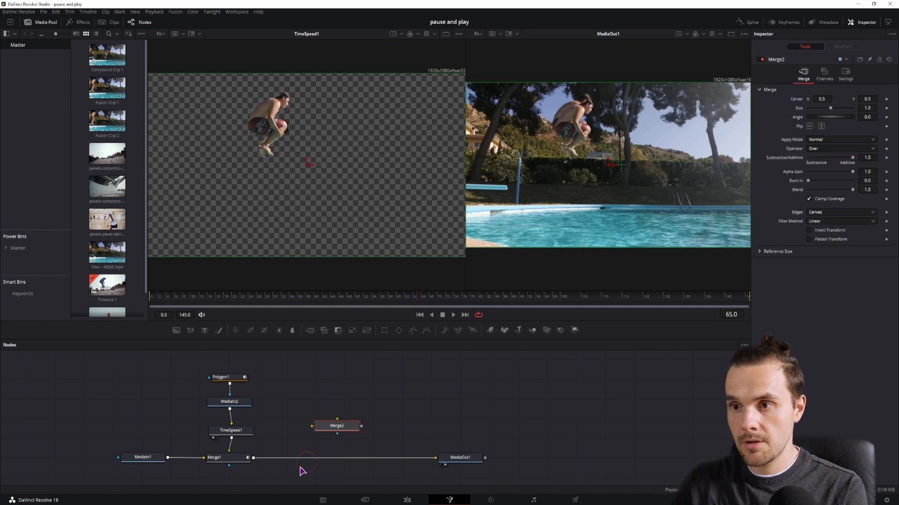
left_click_drag(167, 457, 339, 421)
left_click_drag(253, 457, 338, 422)
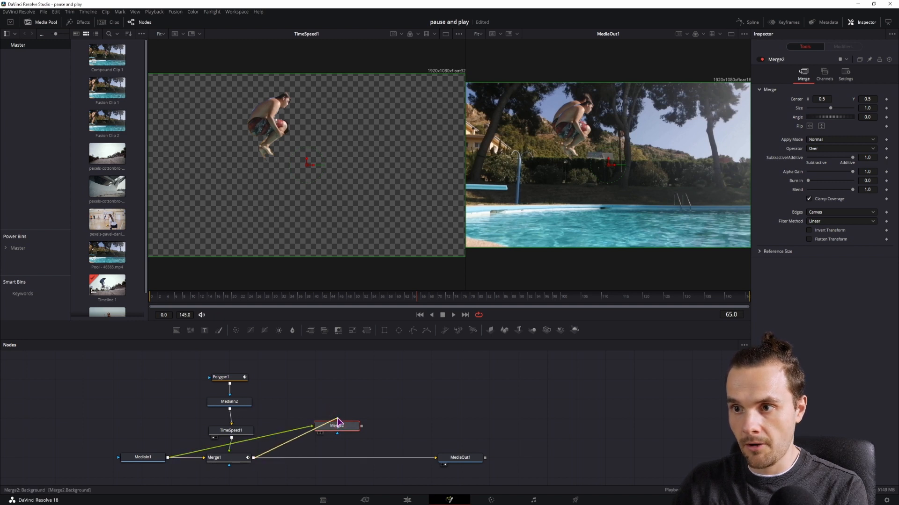
left_click(319, 433)
left_click_drag(331, 424, 330, 416)
left_click(140, 460)
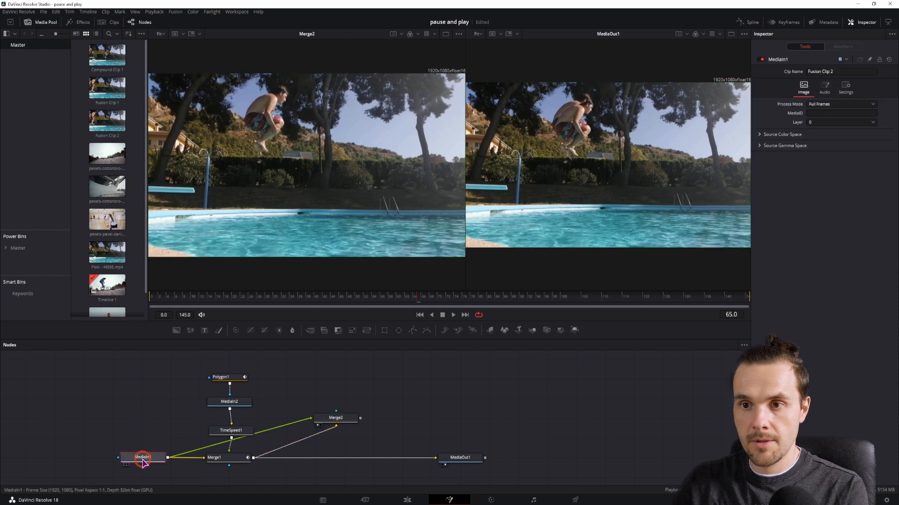
left_click(411, 298)
left_click(338, 418)
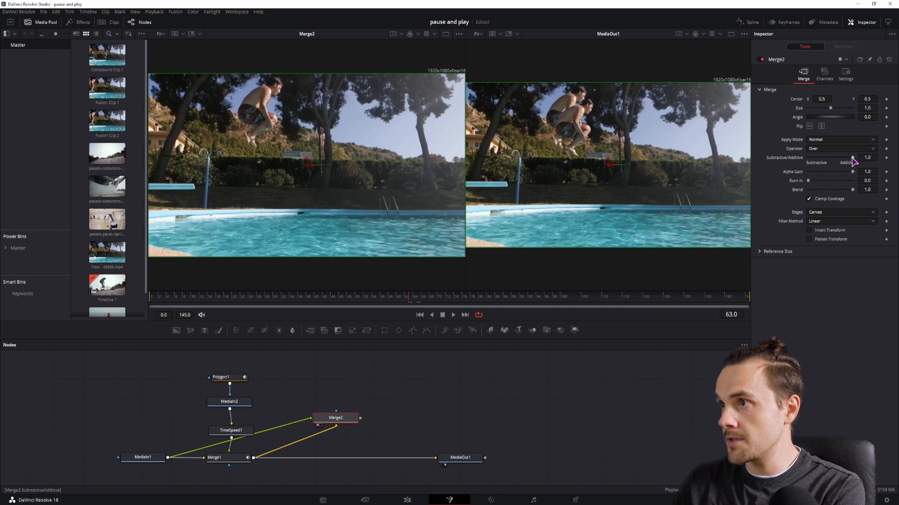
left_click_drag(852, 190, 817, 191)
left_click(385, 299)
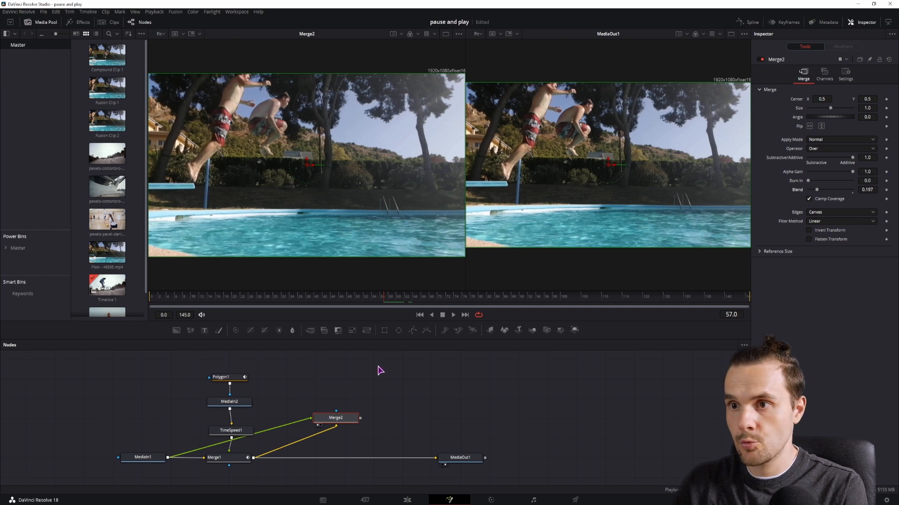
Add a second Polygon mask to Merge2 and outline the leaping jumper at frame 58
left_click_drag(351, 388, 343, 410)
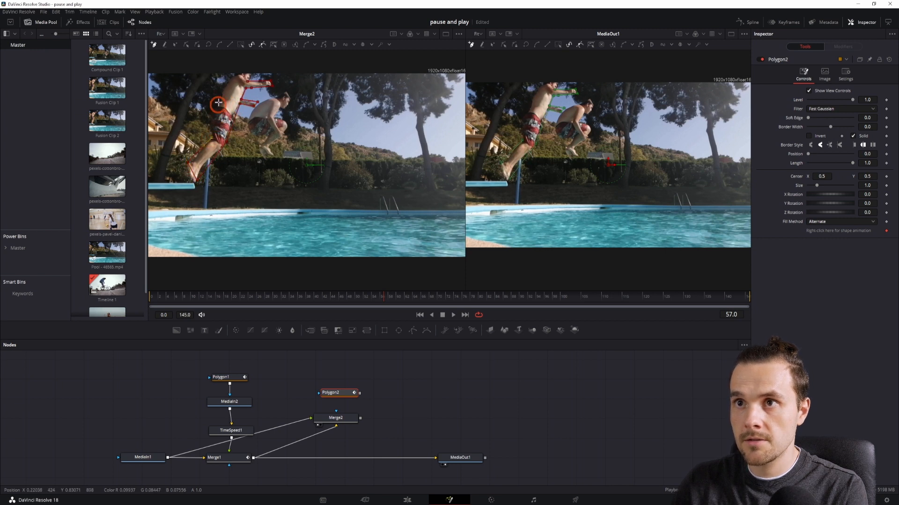
left_click(218, 102)
left_click(385, 298)
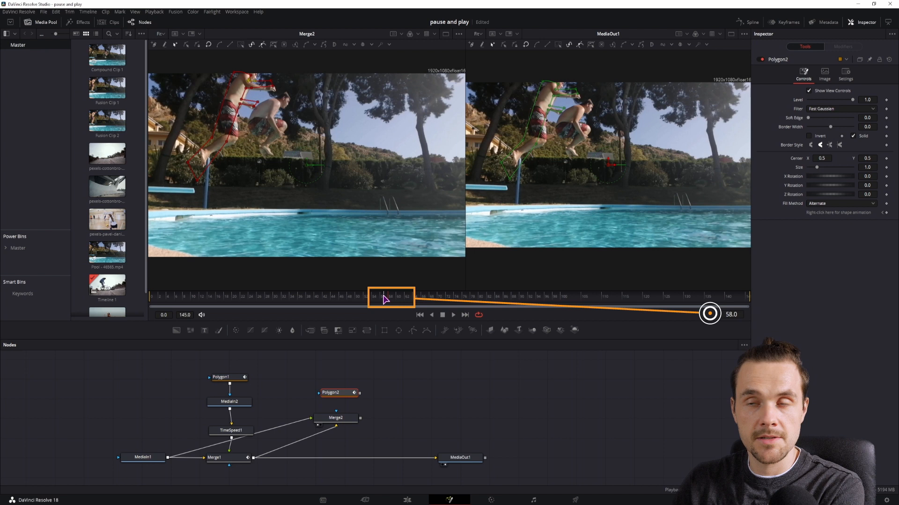
left_click(265, 76)
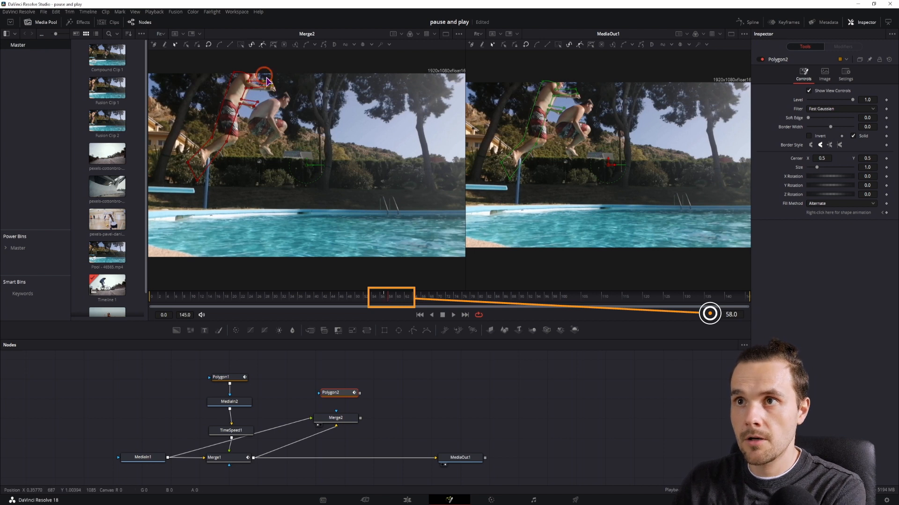
left_click(257, 97)
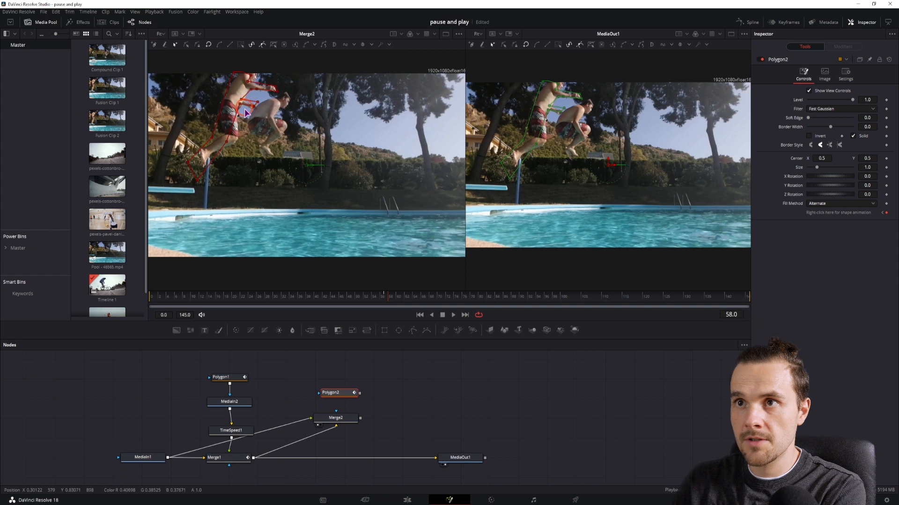
left_click_drag(244, 101, 246, 103)
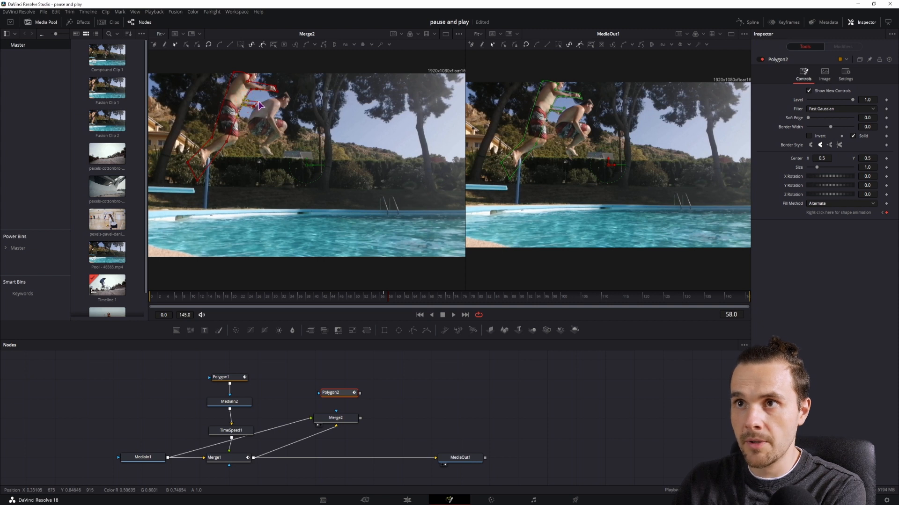
Refine Polygon2's points so the mask follows the leaping jumper across frames 60 to 62
scroll(252, 114, "up", 4)
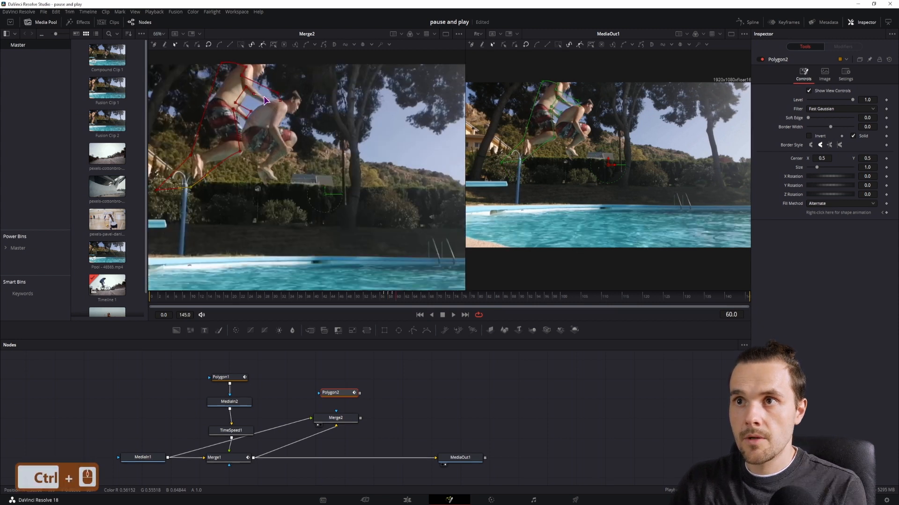
left_click_drag(295, 122, 289, 149)
left_click_drag(291, 106, 296, 135)
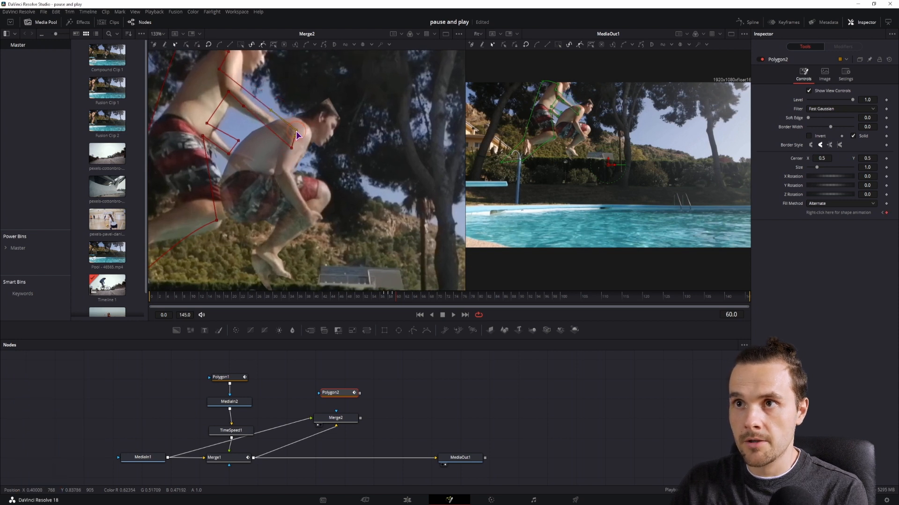
left_click_drag(242, 108, 240, 158)
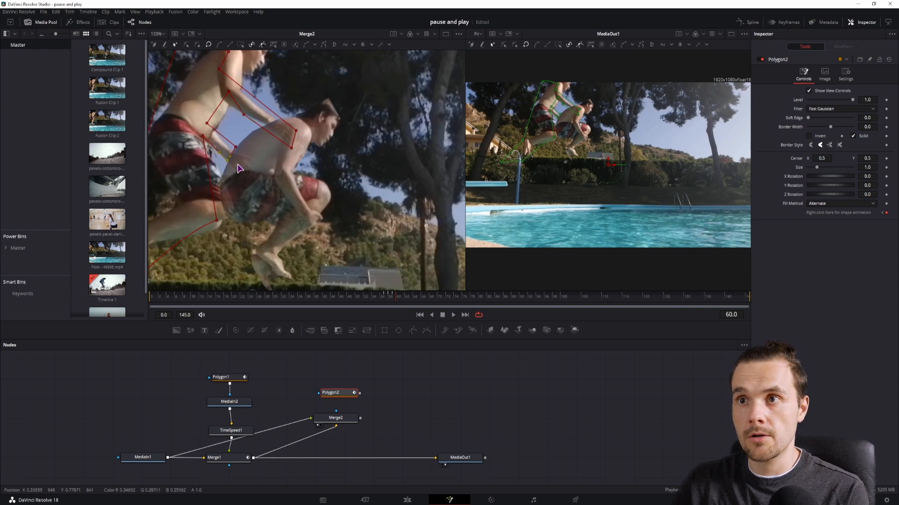
left_click_drag(239, 184, 264, 166)
left_click_drag(243, 203, 262, 194)
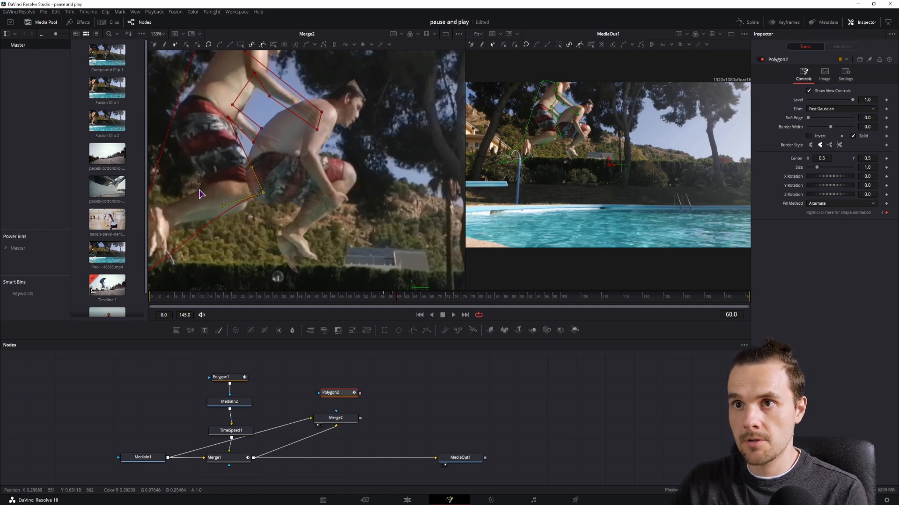
left_click(431, 417)
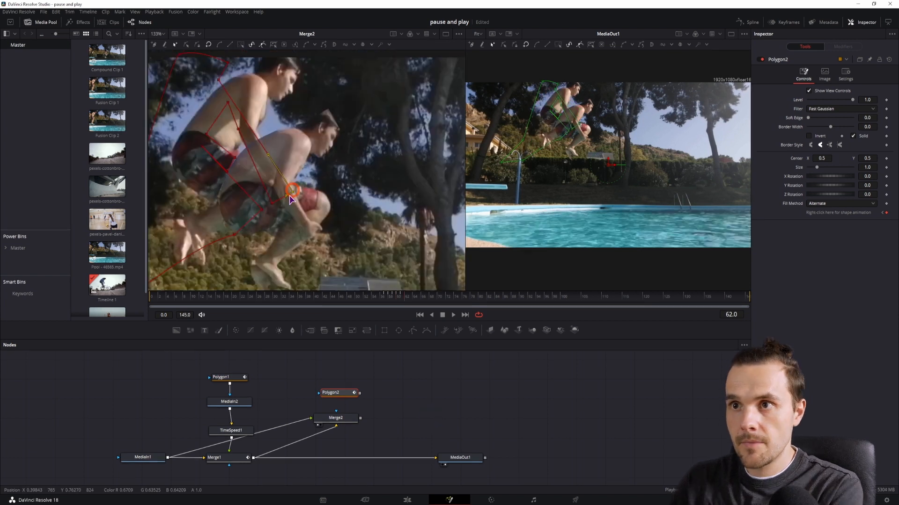
left_click_drag(292, 181, 287, 204)
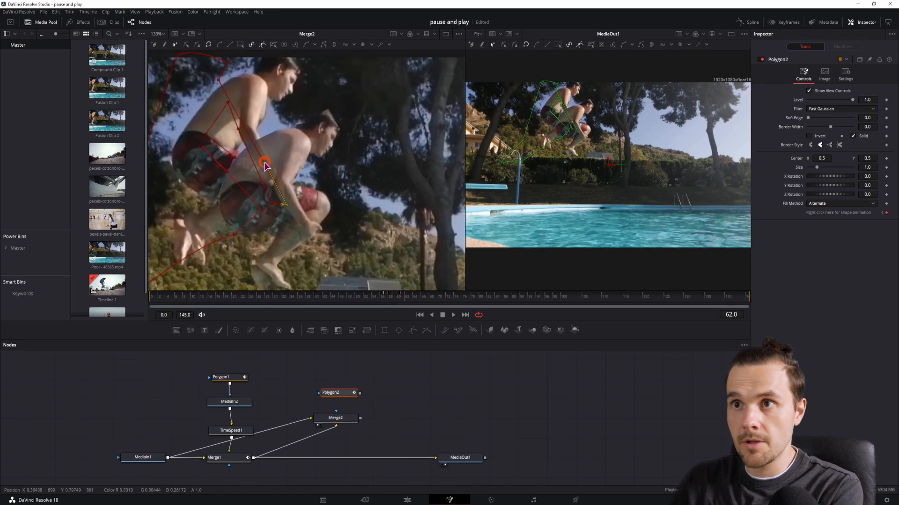
left_click_drag(264, 163, 276, 160)
left_click_drag(250, 131, 256, 128)
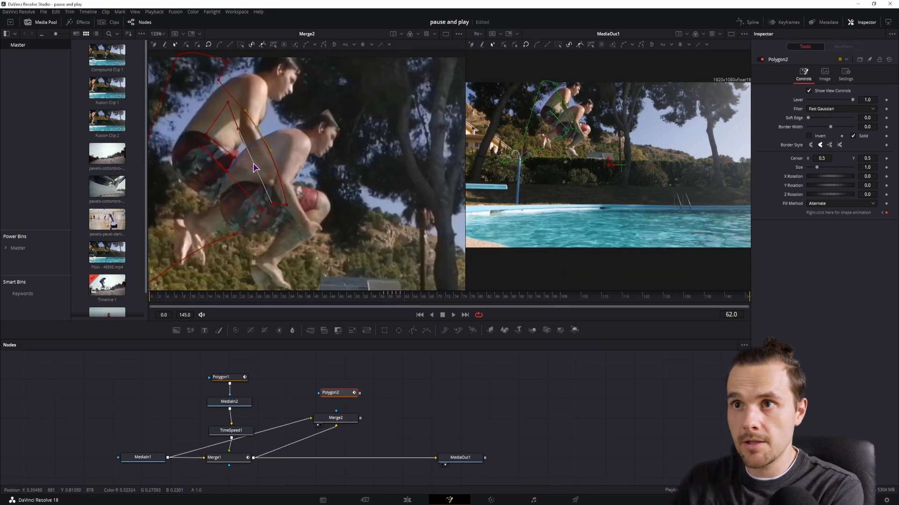
left_click_drag(260, 210, 225, 176)
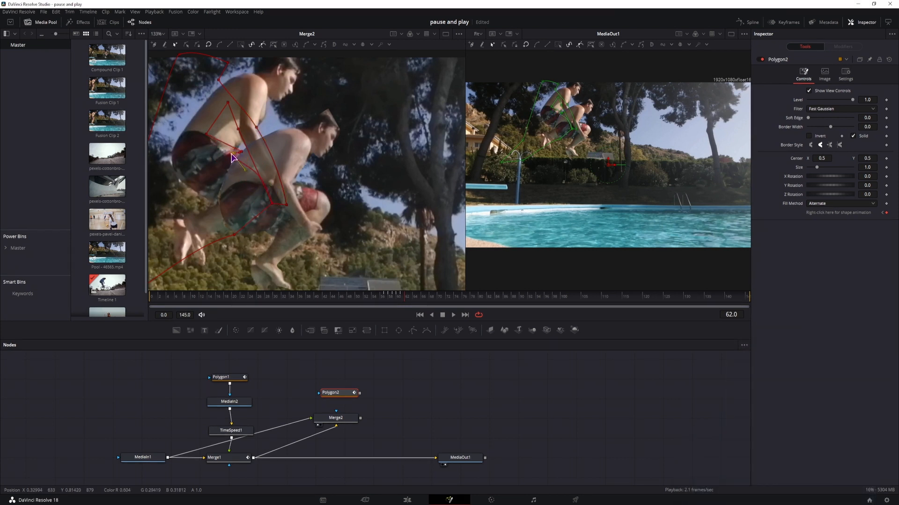
left_click_drag(234, 235, 228, 233)
Advance to frame 63 and reshape Polygon2's outline around the jumper's new pose
key("Right")
left_click_drag(320, 184, 316, 224)
left_click_drag(282, 244, 343, 221)
left_click(336, 418)
left_click(337, 393)
left_click_drag(275, 121, 287, 142)
left_click_drag(318, 214, 317, 202)
left_click_drag(290, 198, 288, 204)
left_click_drag(290, 198, 301, 213)
left_click_drag(256, 124, 265, 126)
left_click_drag(259, 146, 263, 132)
left_click_drag(257, 150, 262, 142)
left_click_drag(288, 203, 298, 208)
left_click_drag(248, 228, 258, 240)
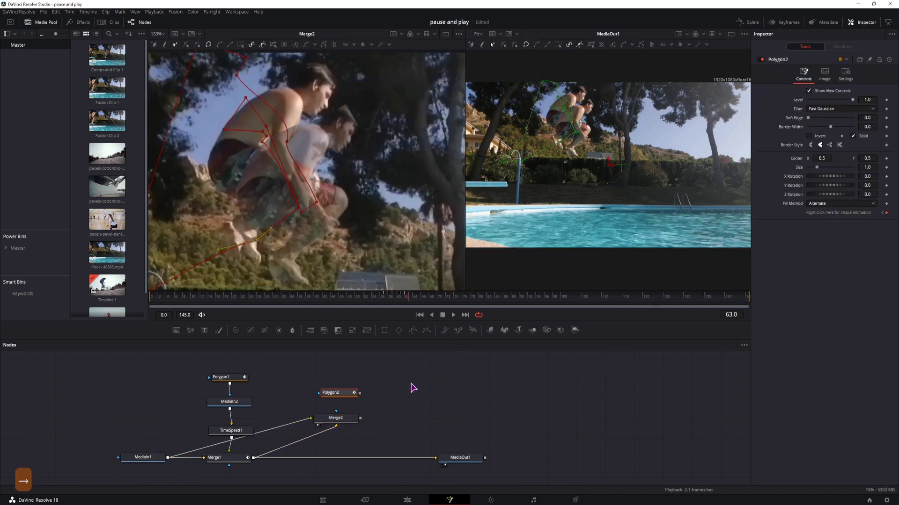
Advance to frame 64 and adjust Polygon2's points to keep outlining the jumper
key("Right")
left_click_drag(317, 202, 323, 213)
left_click_drag(287, 142, 297, 158)
left_click_drag(236, 75, 323, 100)
left_click_drag(283, 166, 220, 93)
left_click_drag(263, 131, 266, 259)
left_click_drag(299, 208, 228, 246)
left_click_drag(270, 254, 283, 229)
left_click_drag(249, 225, 270, 234)
Reshape Polygon2 around the jumper on frame 65, save the project, and step to frame 66
key("Right")
left_click_drag(355, 85, 296, 235)
left_click_drag(323, 212, 333, 223)
left_click_drag(321, 136, 356, 108)
left_click_drag(333, 223, 342, 228)
mouse_move(283, 229)
left_mouse_down()
mouse_move(299, 251)
mouse_move(289, 241)
left_mouse_up()
left_click_drag(287, 226, 263, 289)
left_click_drag(281, 266, 298, 279)
left_click_drag(251, 251, 247, 258)
key("ctrl+s")
key("Right")
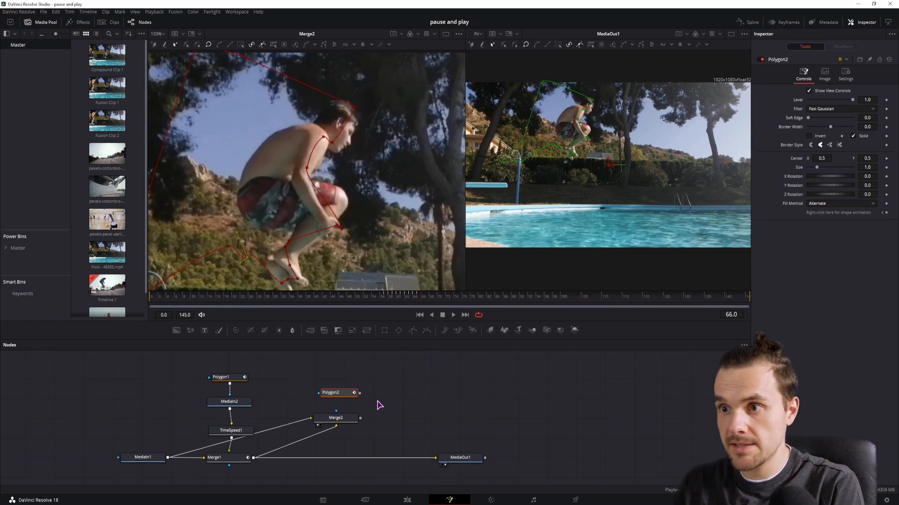
Connect Merge2's output to MediaOut1 and set Merge2's Blend to 1.0
left_click_drag(360, 393, 438, 458)
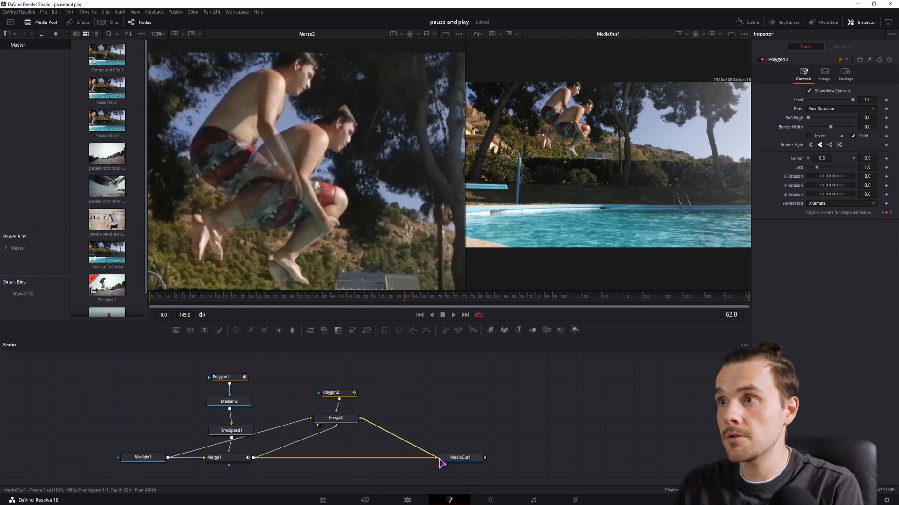
left_click_drag(439, 459, 438, 459)
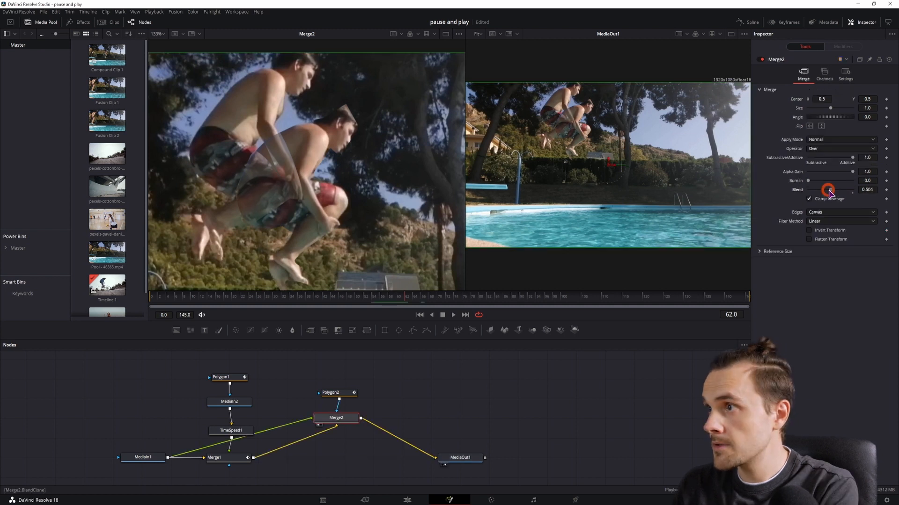
left_click_drag(829, 192, 875, 193)
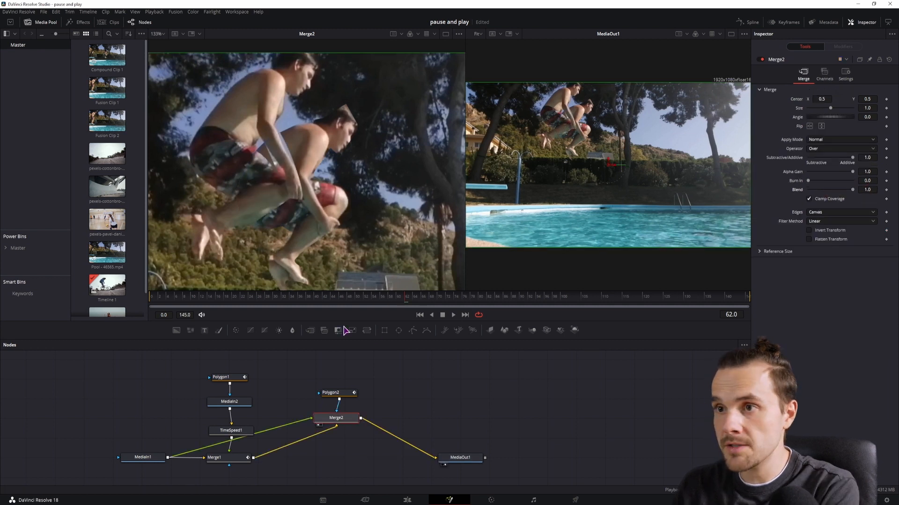
Step frame by frame through the jump in the composite to review the second clone
left_click(368, 298)
key("Right")
key("Right")
key("Right")
key("Right")
key("Right")
key("Right")
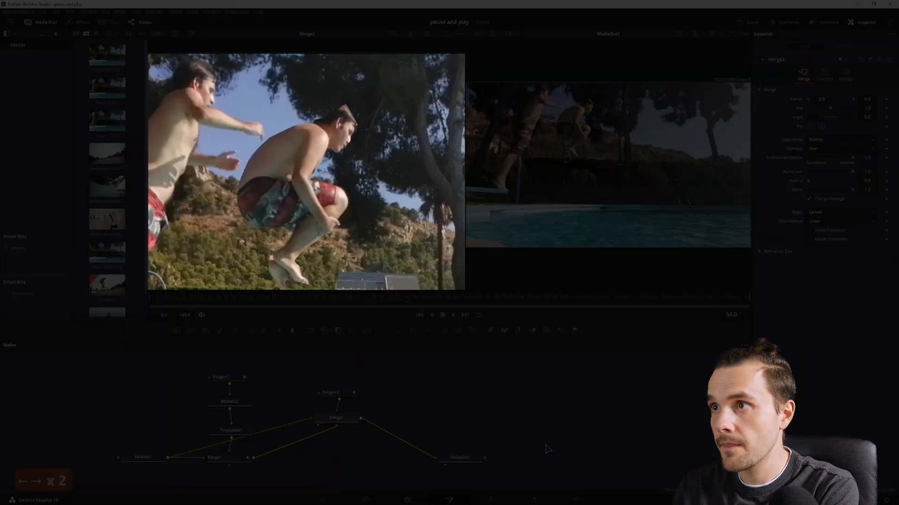
key("Right")
key("Right")
key("Right")
key("Right")
key("Right")
key("Right")
key("Right")
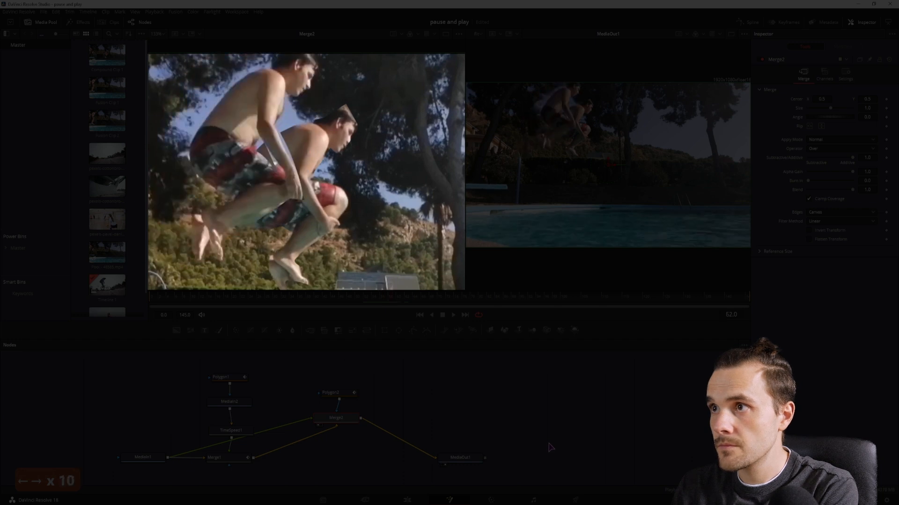
key("Right")
key("Right")
key("Right")
key("Right")
key("Right")
key("Right")
key("Right")
key("Right")
key("Right")
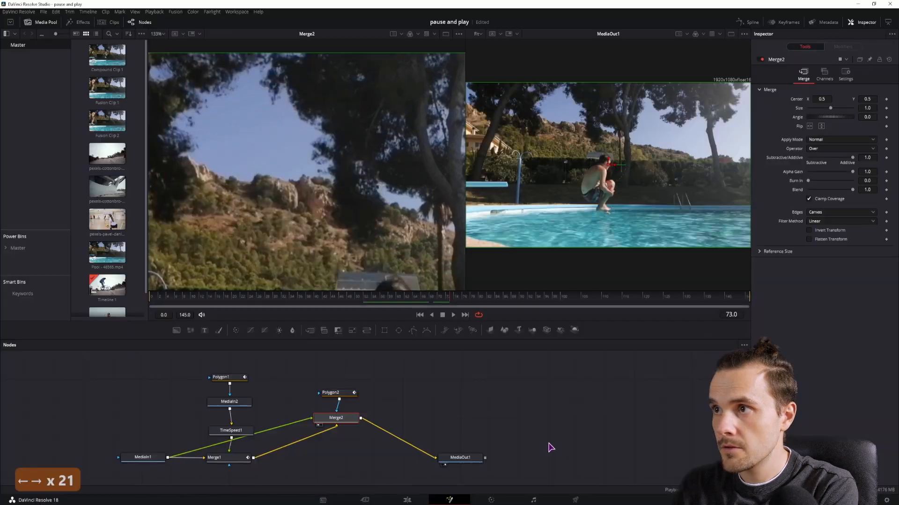